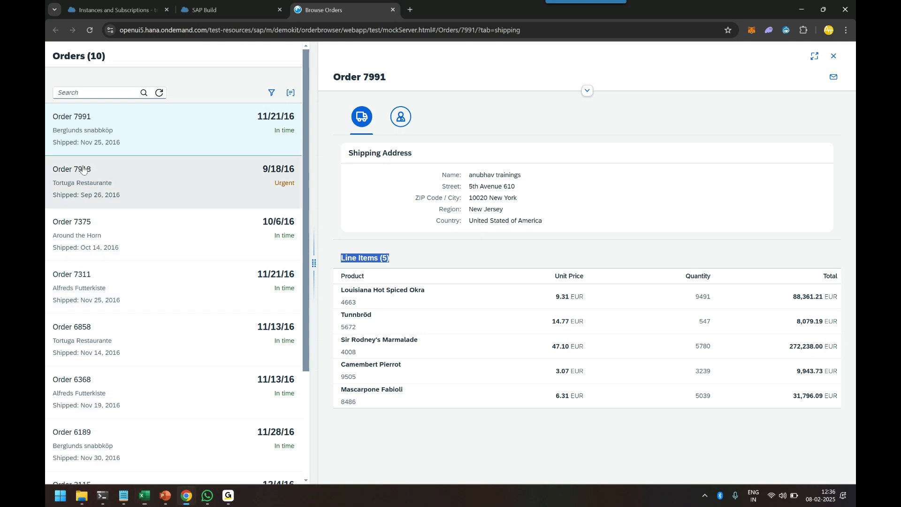
Label the first Order Details row in the Excel template as Order No
click(80, 121)
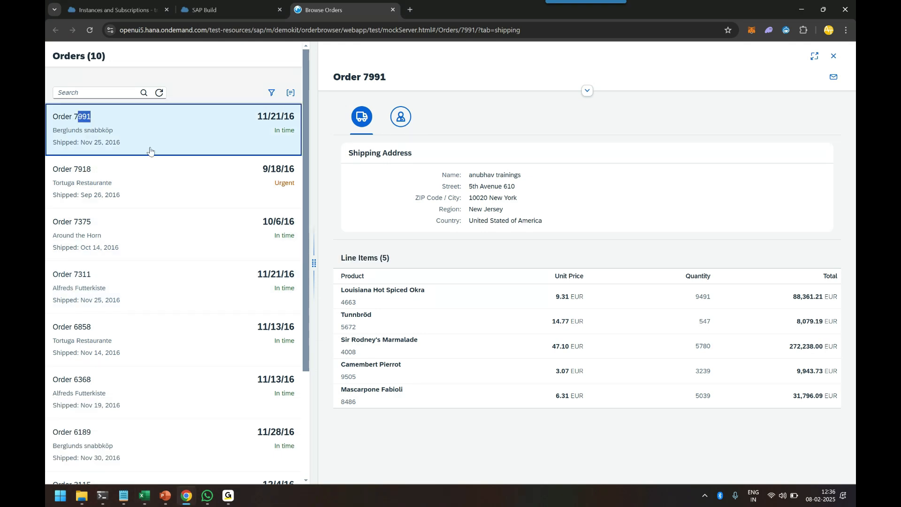
key(alt+Tab)
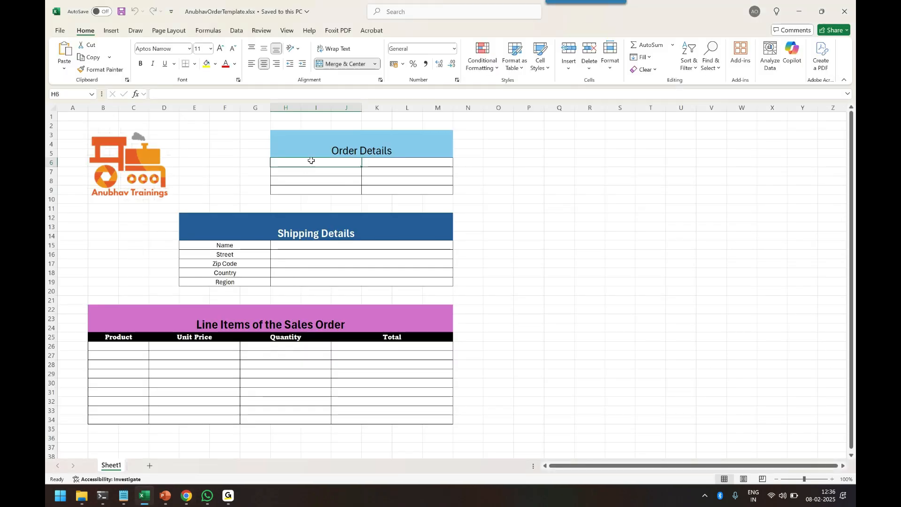
text(Order No)
key(Return)
Label the second Order Details row as Customer Name
key(alt+Tab)
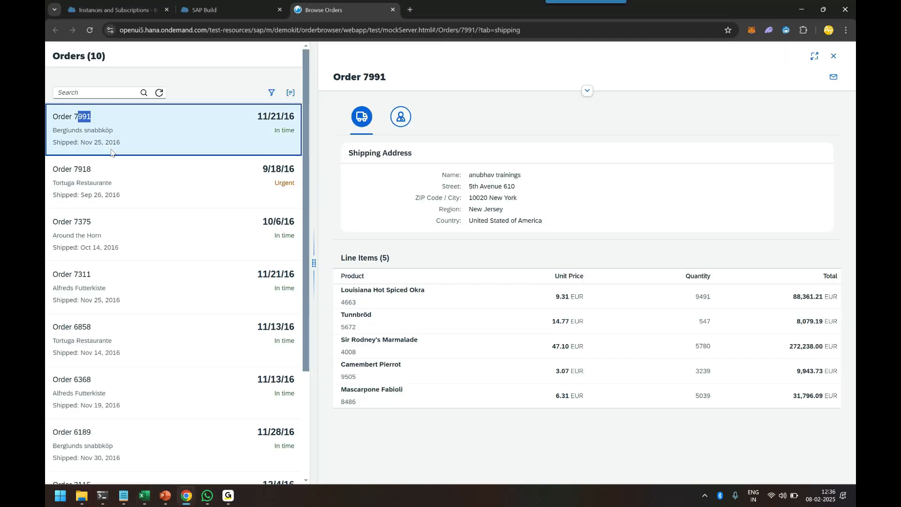
drag(52, 131, 113, 132)
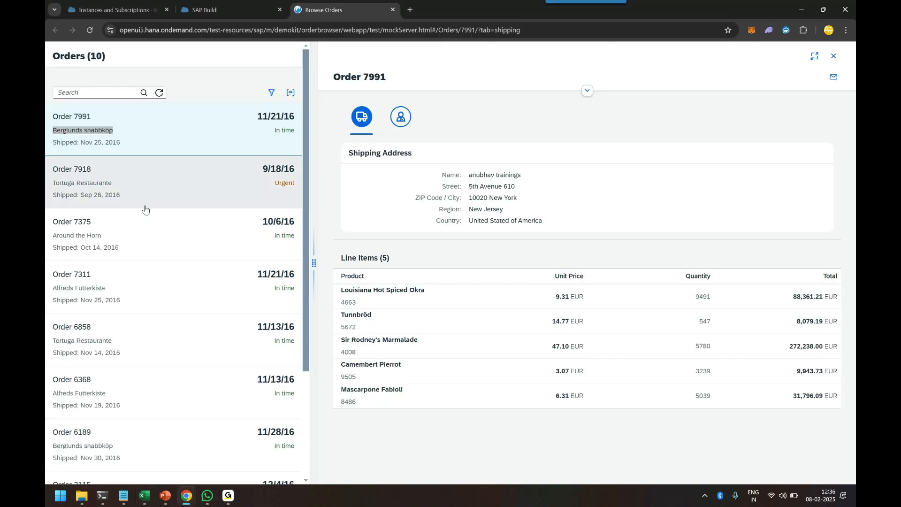
key(alt+Tab)
text(C)
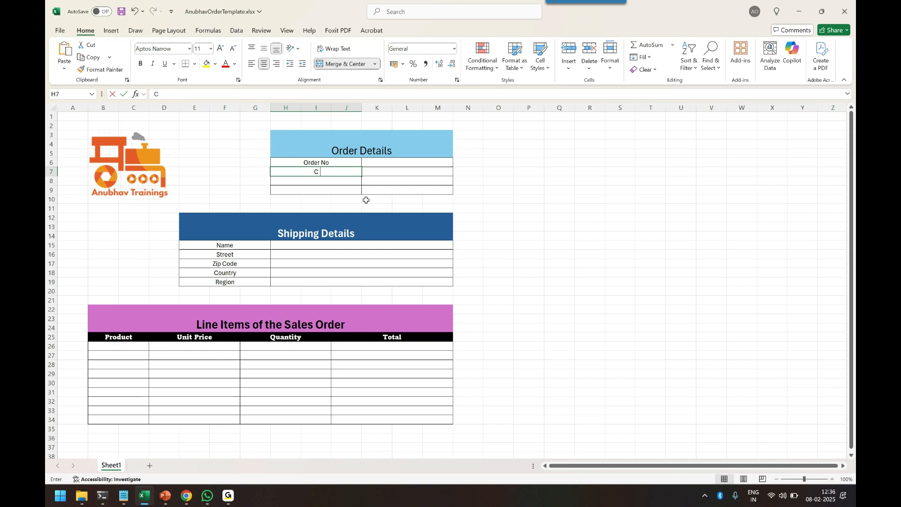
text(ustomer Name)
key(Return)
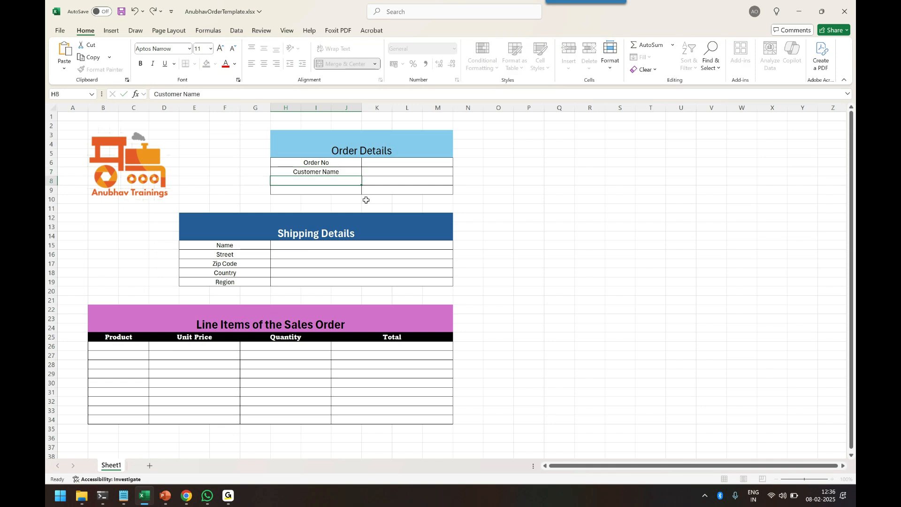
Label the third Order Details row as Status and save the workbook
key(alt+Tab)
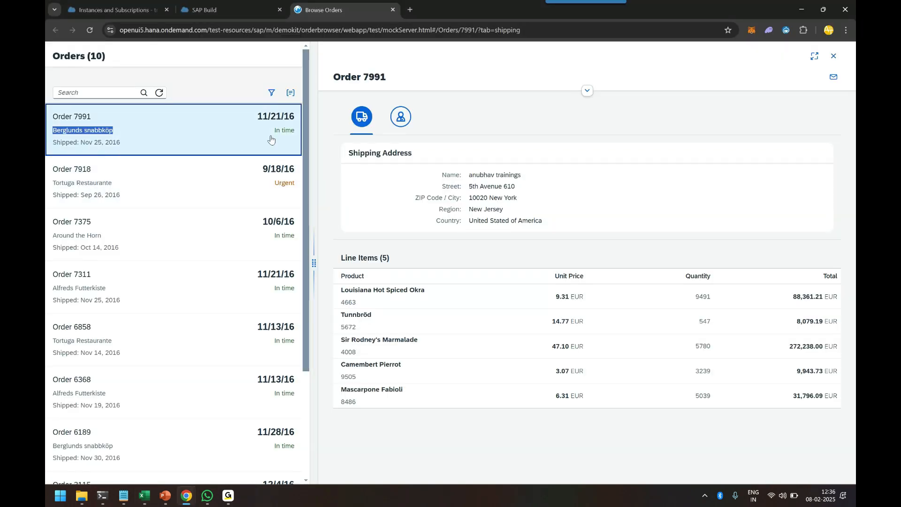
key(alt+Tab)
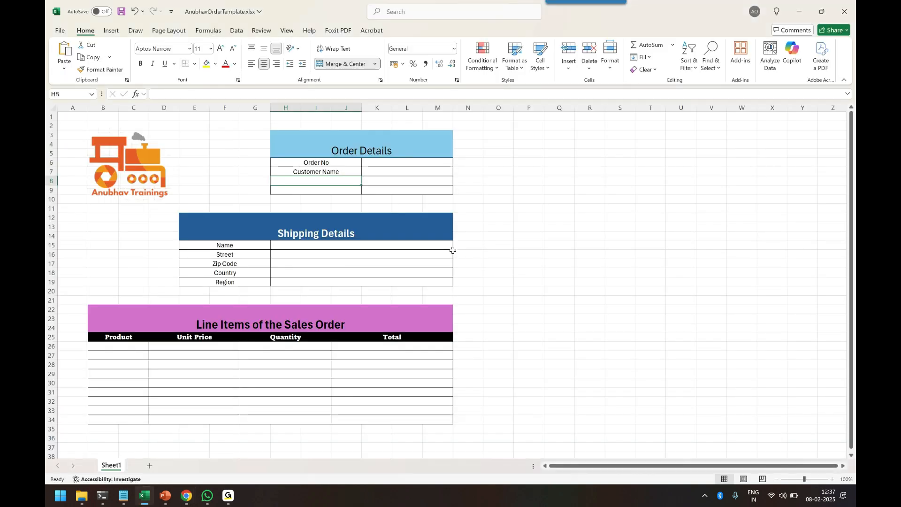
text(Status)
key(ctrl+s)
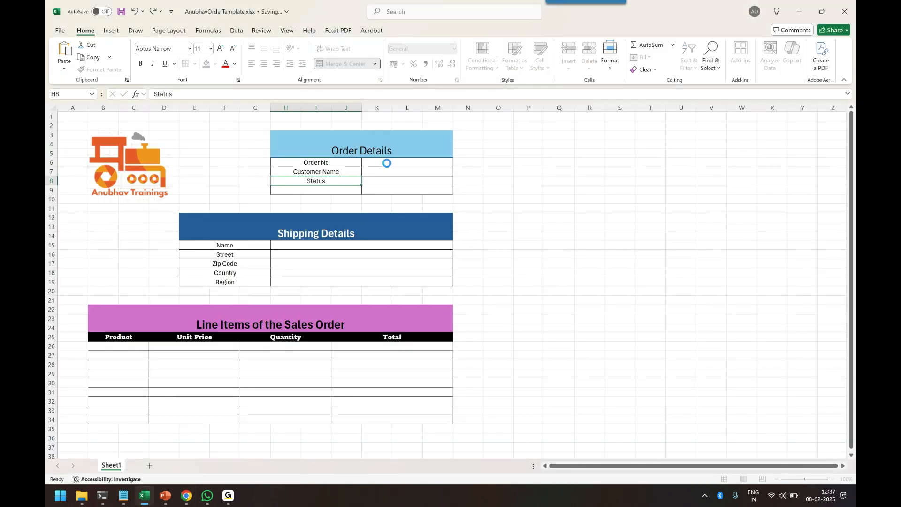
Compare the template's empty value cells with the order's shipping details and the scenario slide
click(387, 163)
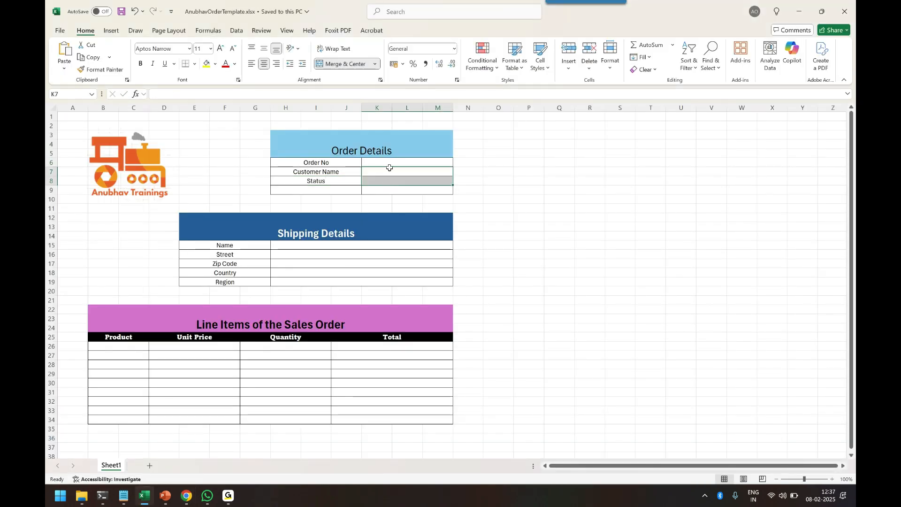
click(389, 170)
click(388, 180)
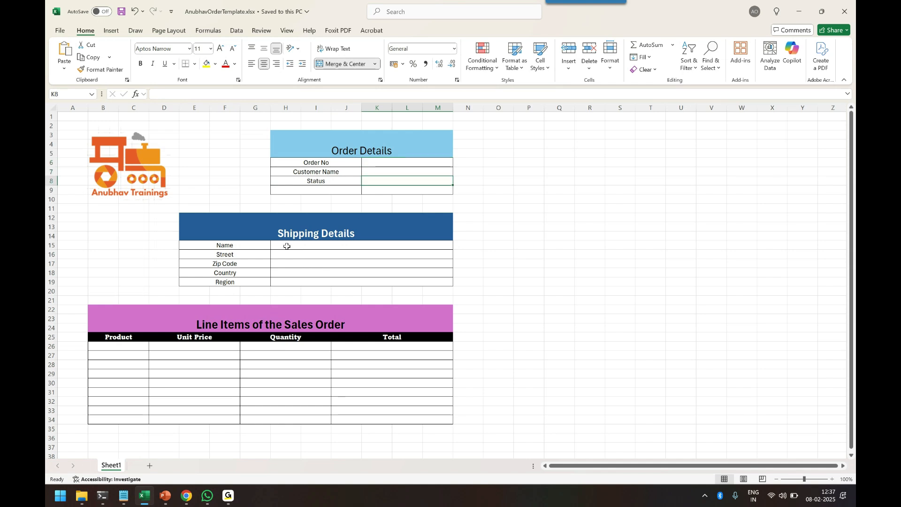
click(287, 247)
click(289, 255)
click(288, 264)
click(288, 273)
click(290, 281)
key(alt+Tab)
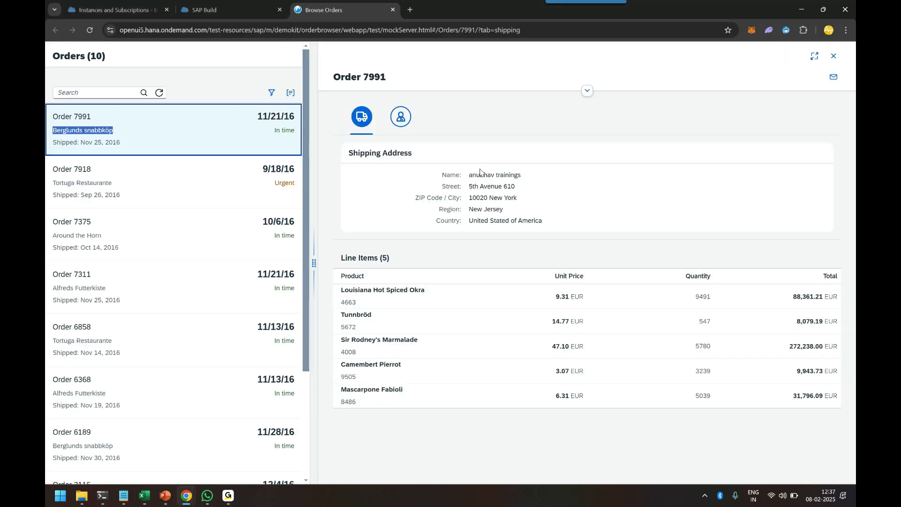
key(alt+Tab)
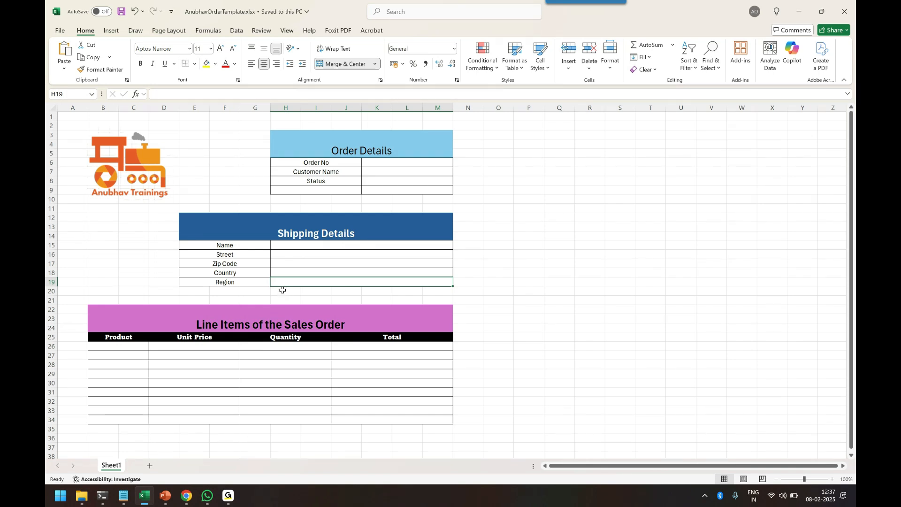
key(alt+Tab)
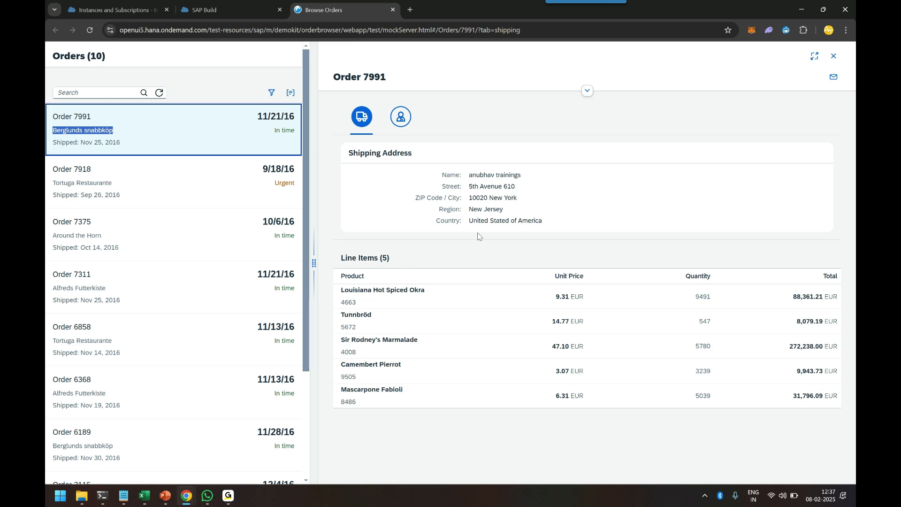
key(alt+Tab)
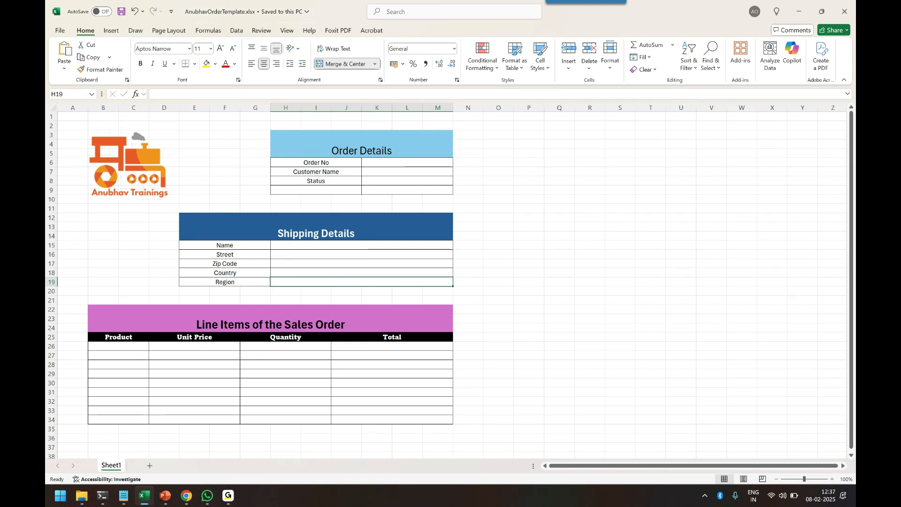
click(165, 497)
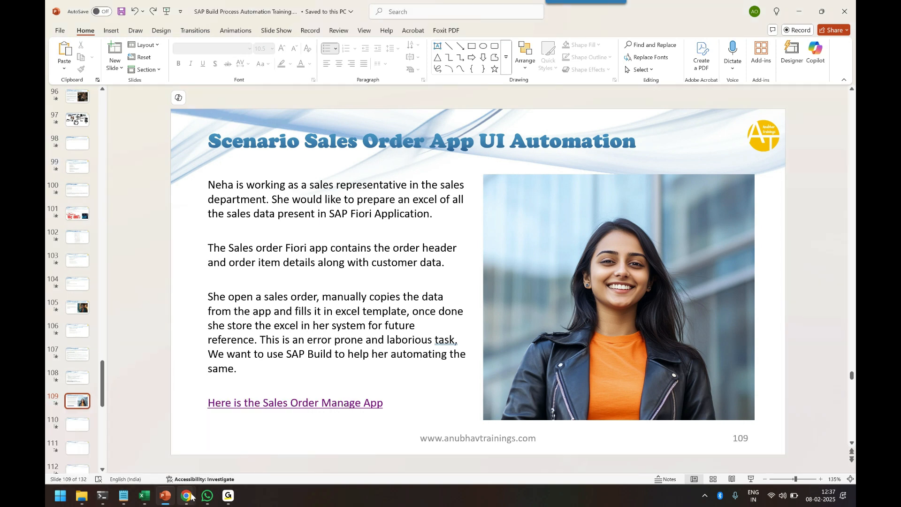
Detach the Browse Orders tab into its own maximized browser window
click(188, 496)
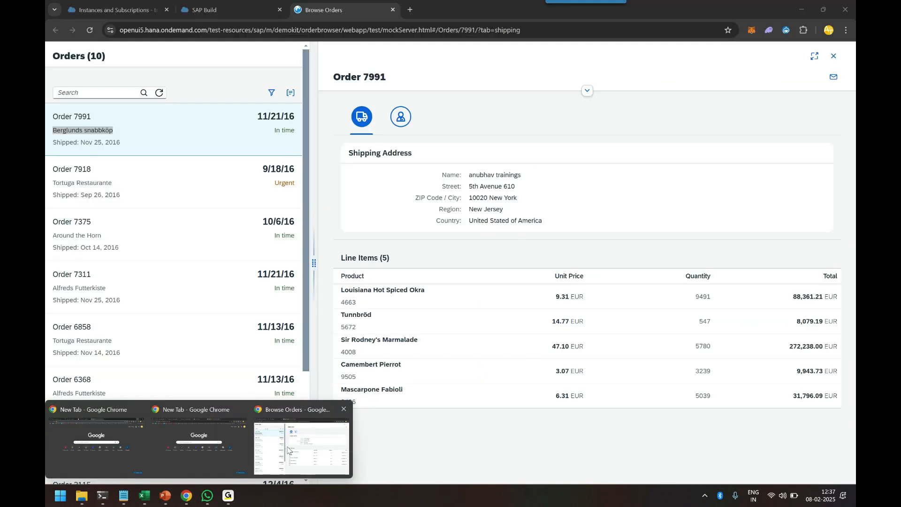
click(305, 443)
drag(350, 10, 406, 60)
double_click(481, 61)
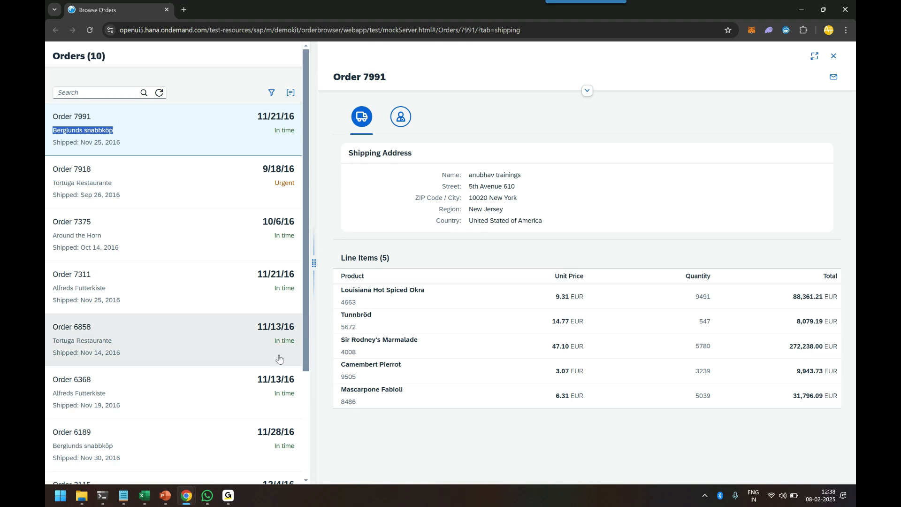
Create a Task Automation project named AutomateFioriUI with the description "Automate standard sales order fiori app"
mouse_move(186, 498)
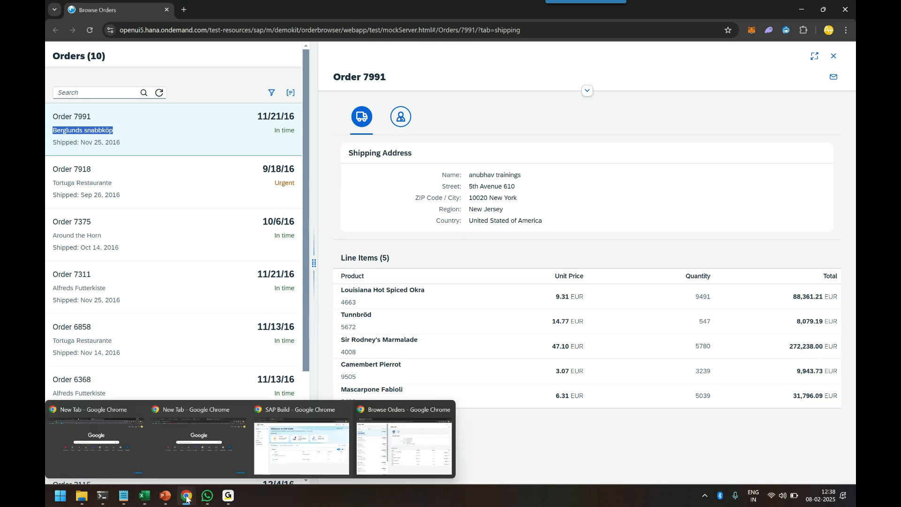
click(307, 434)
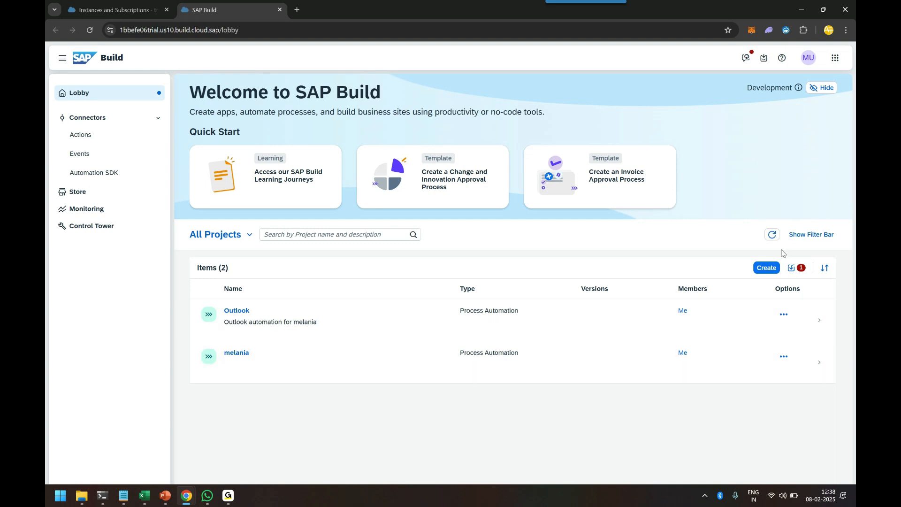
click(767, 269)
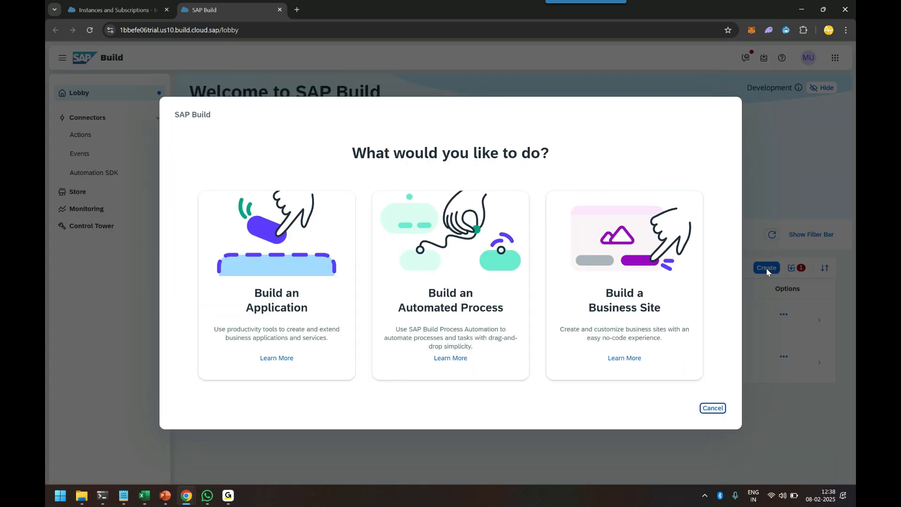
click(446, 305)
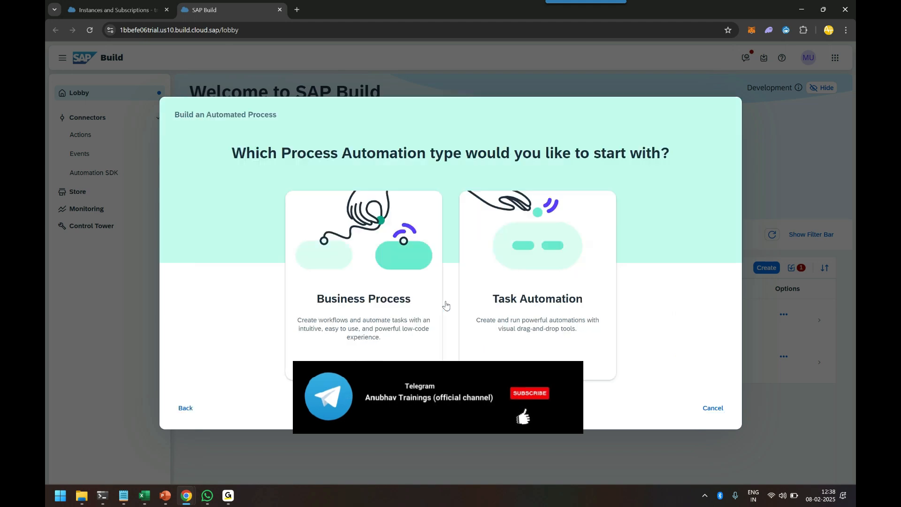
click(535, 295)
click(387, 248)
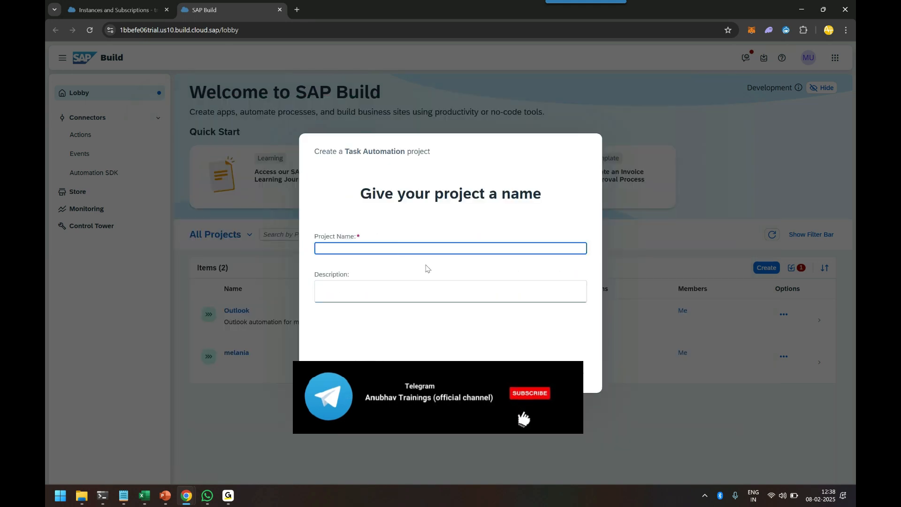
text(AutomateFioriUI)
click(426, 287)
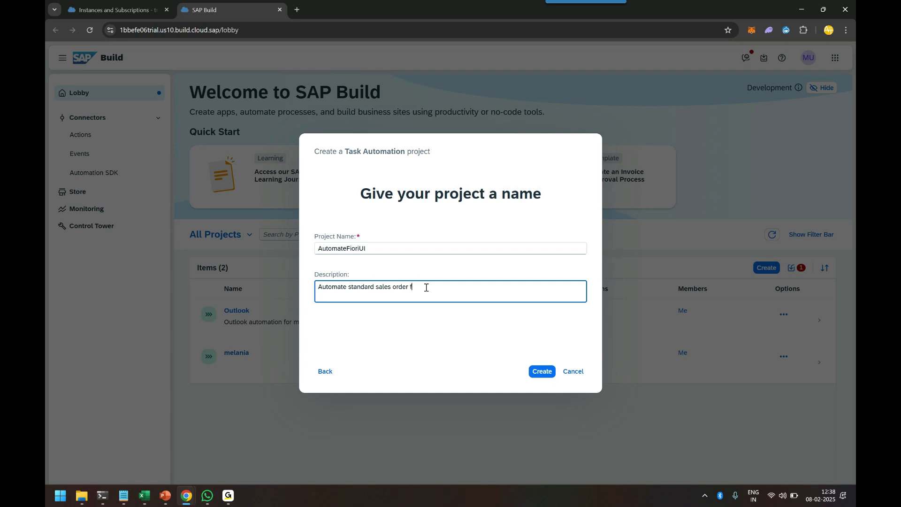
click(545, 374)
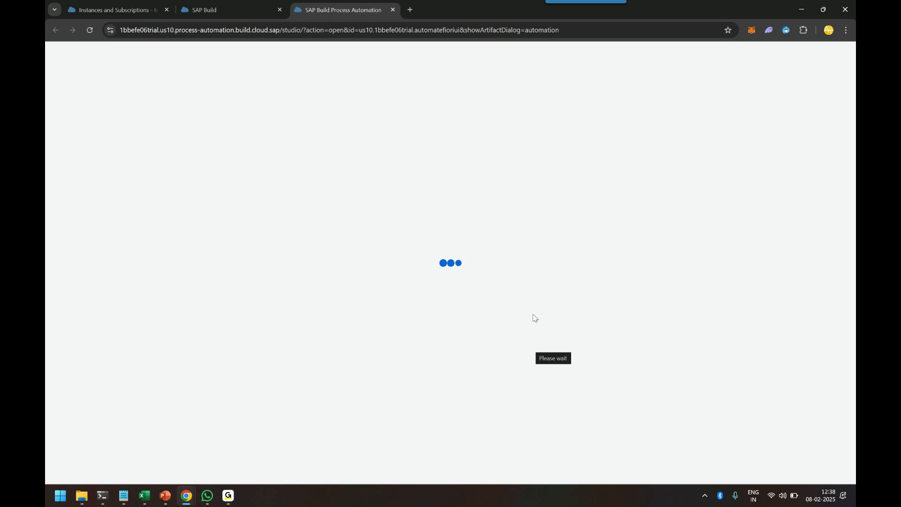
mouse_move(144, 498)
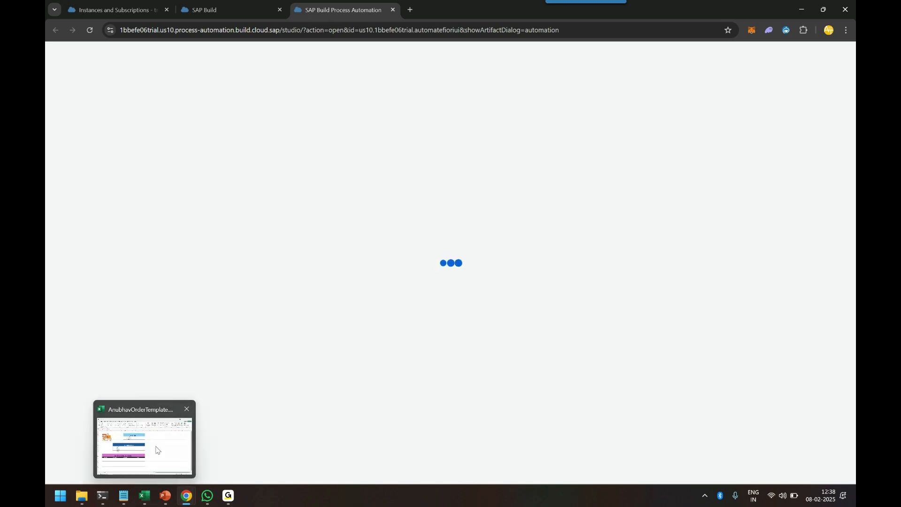
click(141, 444)
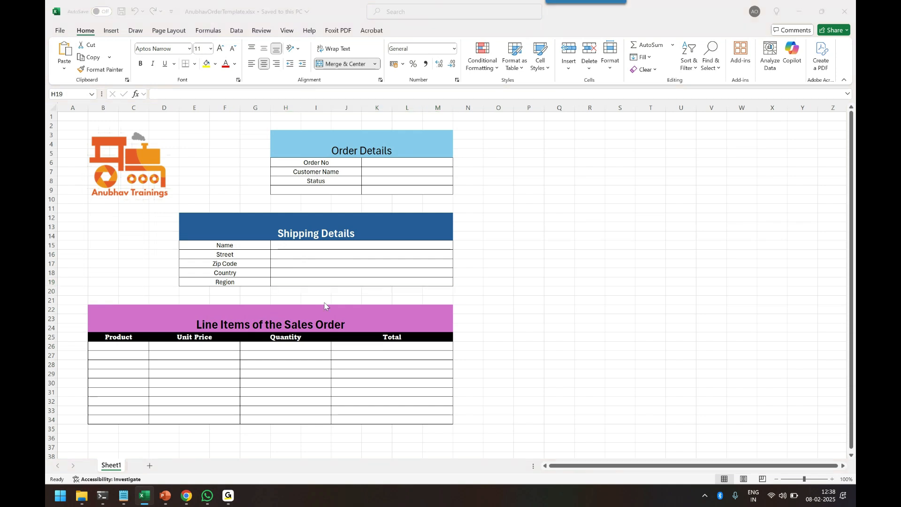
key(alt+Tab)
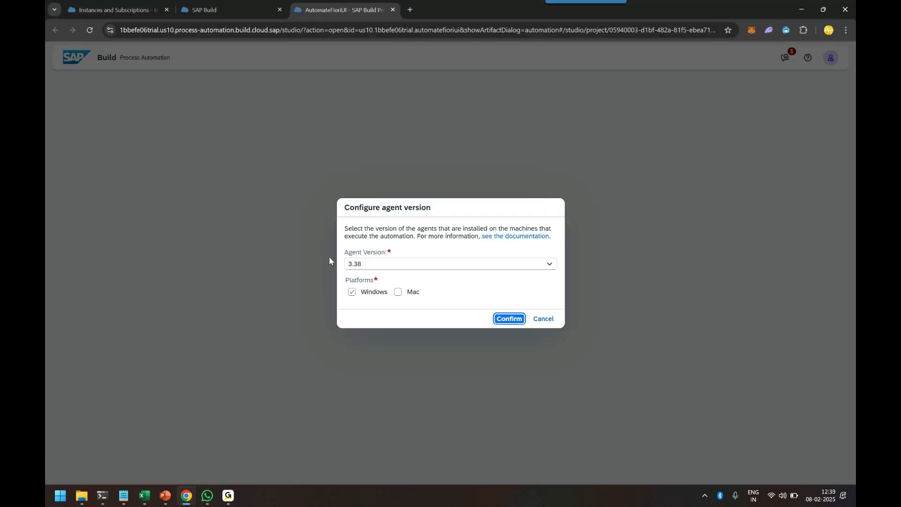
Set the project's agent version to 3.32 for Windows and confirm
click(549, 264)
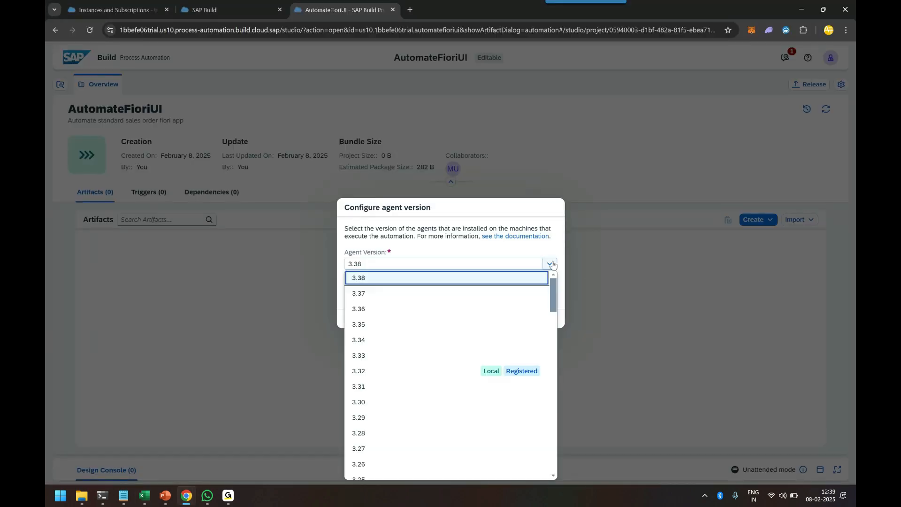
click(469, 376)
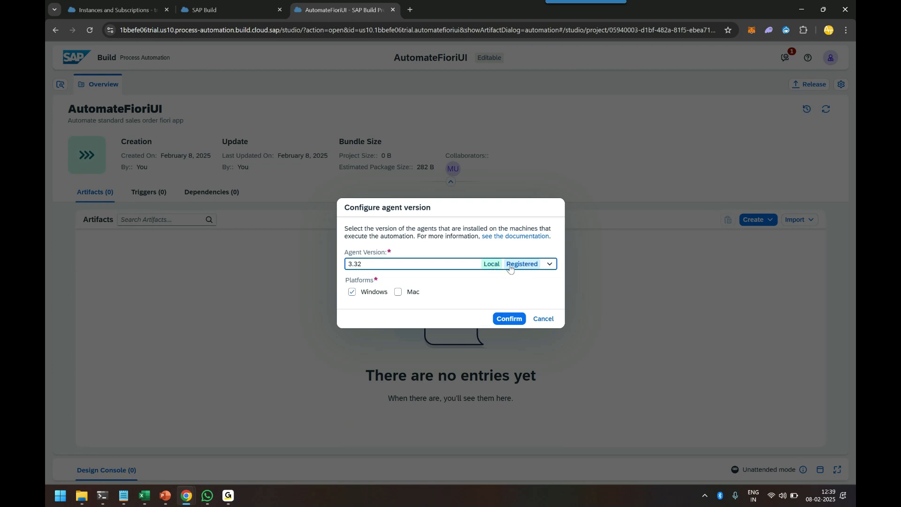
click(510, 319)
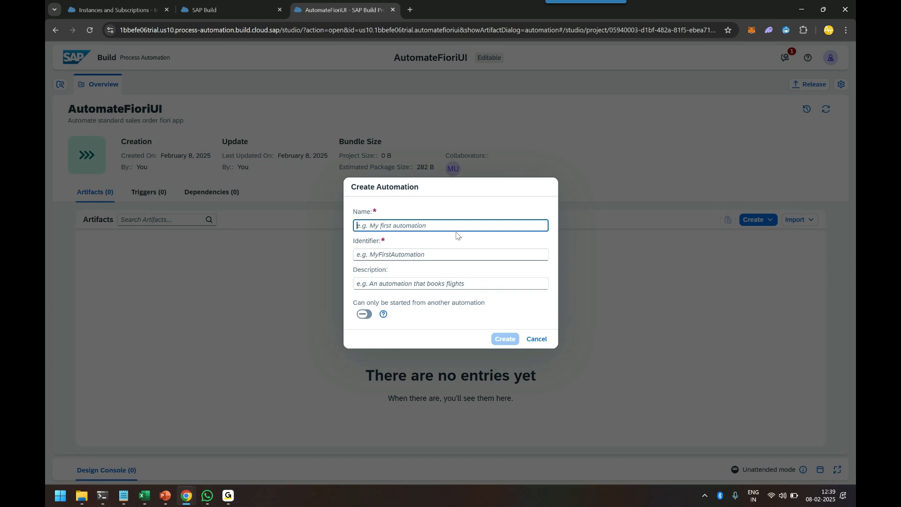
Create a new automation named ExtractOrderData
text(ExtractOrderData)
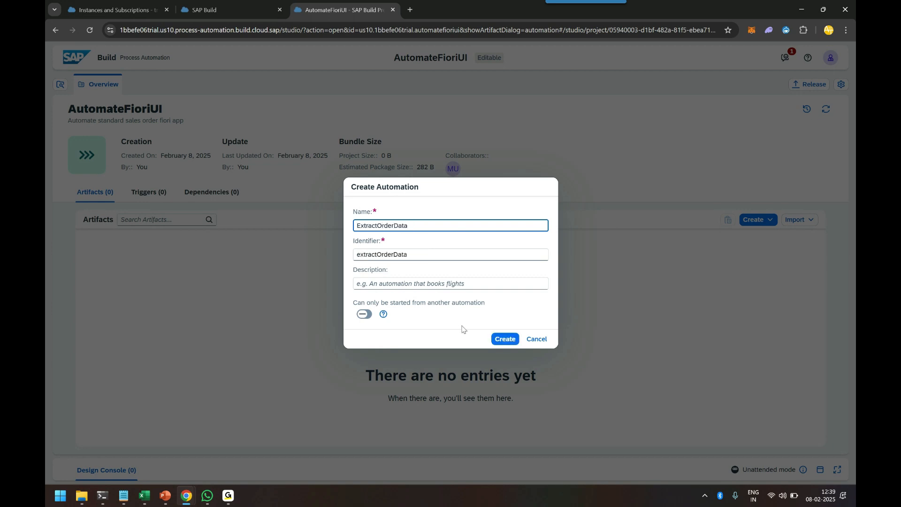
click(508, 341)
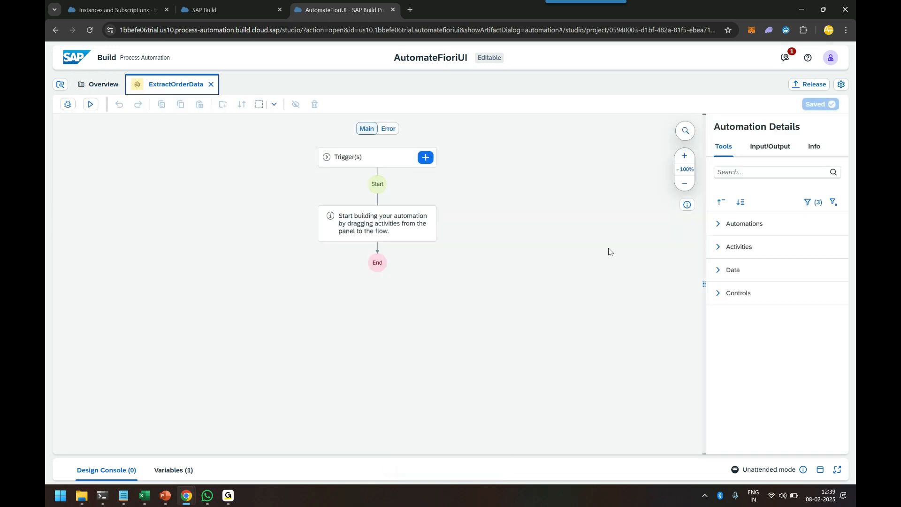
Import the file AnubhavOrderTemplate.xlsx from the temp folder into the project with the description "template for order data"
click(90, 86)
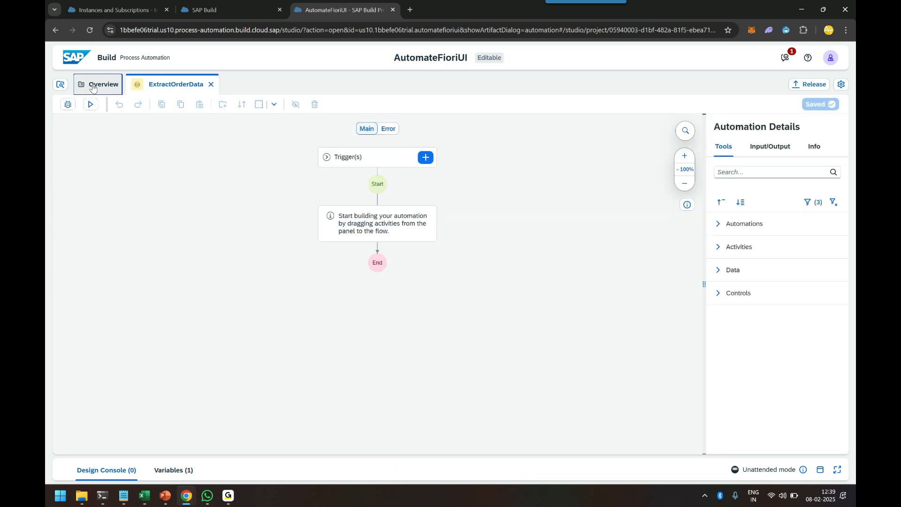
click(788, 223)
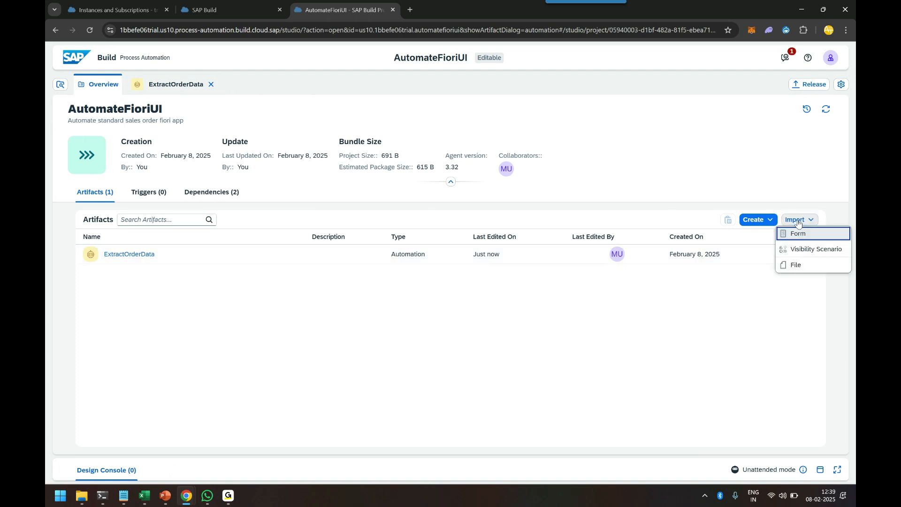
click(798, 265)
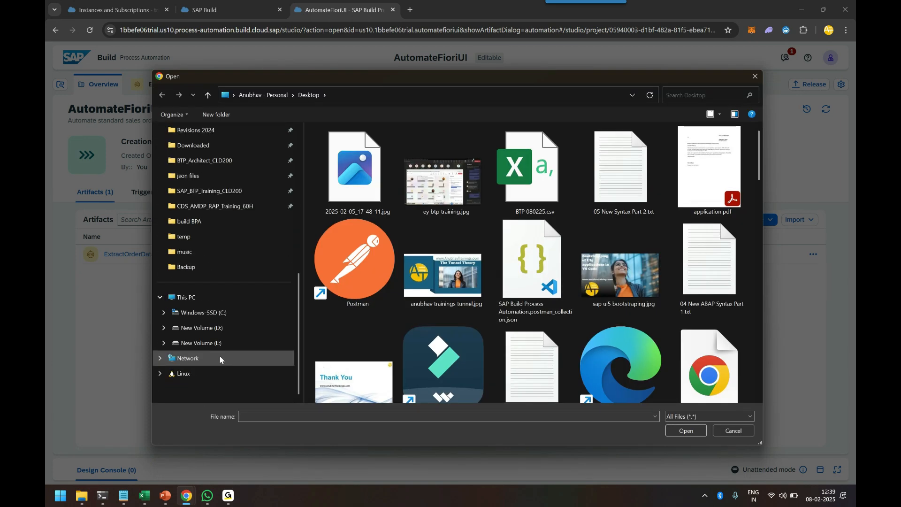
click(204, 242)
click(336, 147)
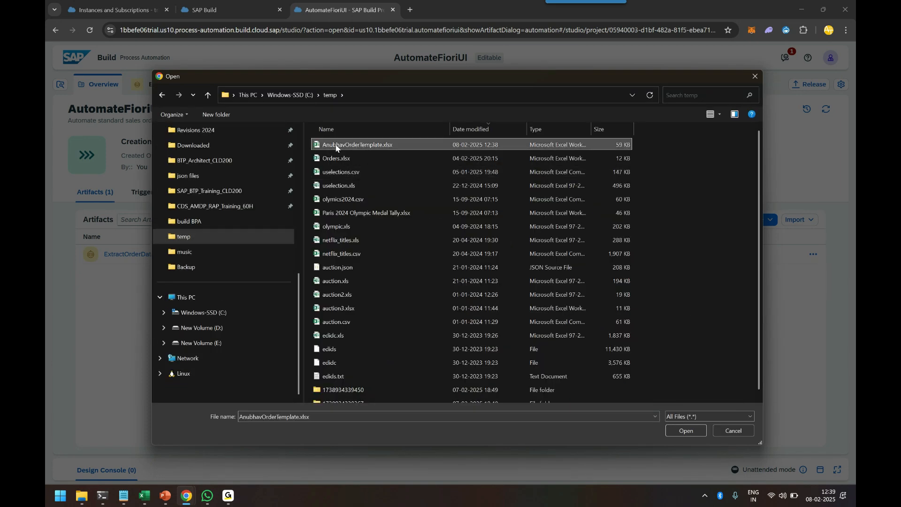
click(679, 432)
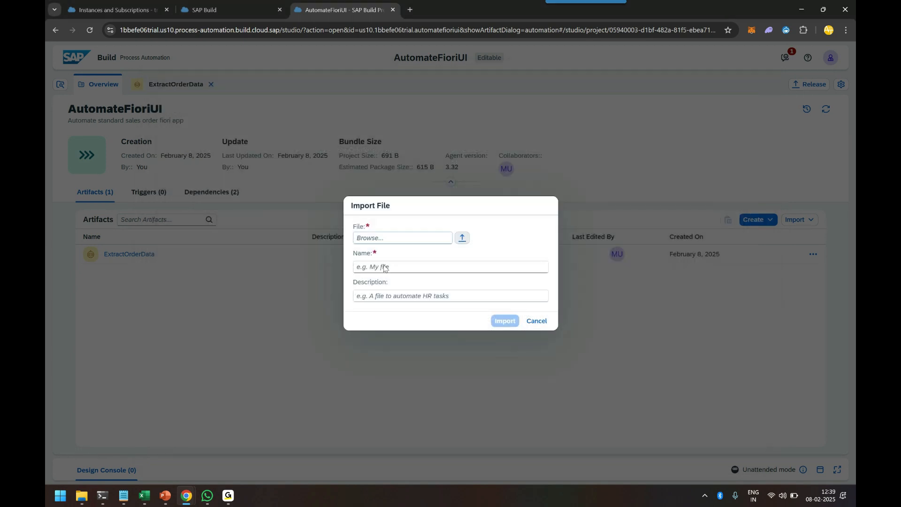
click(382, 297)
text(template for order data)
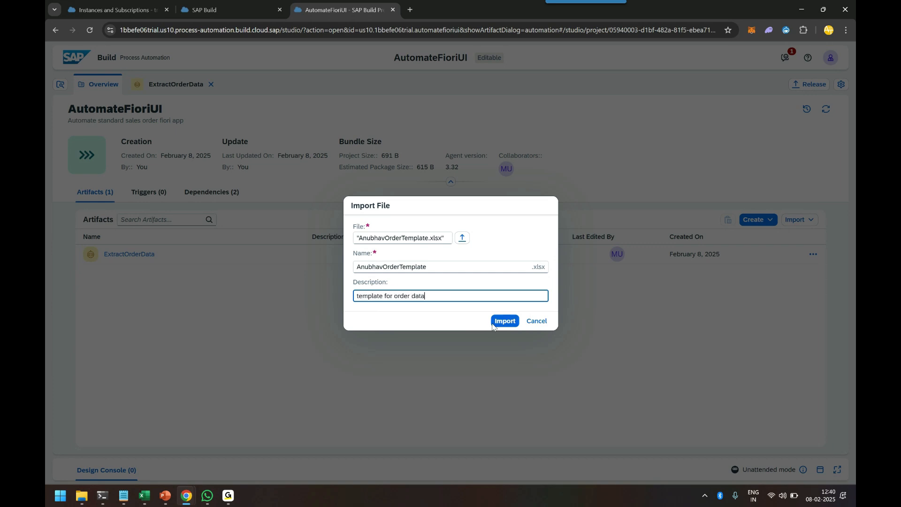
click(494, 323)
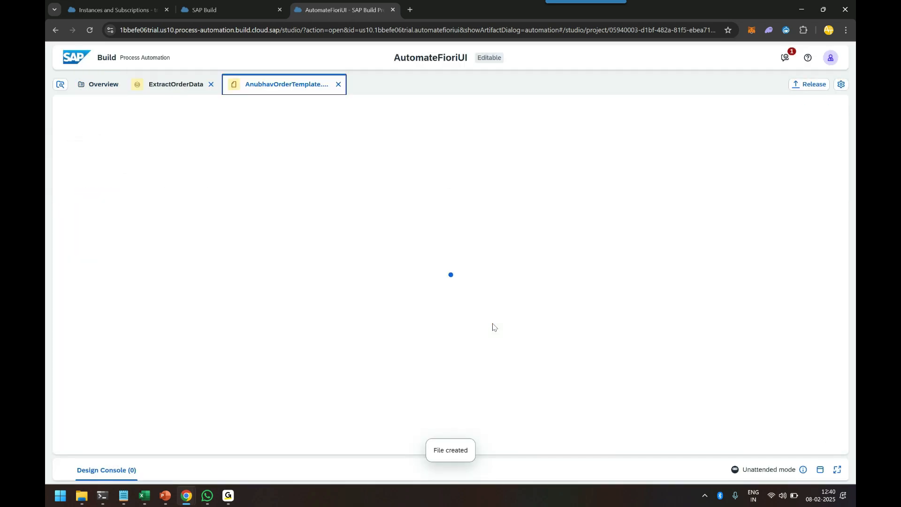
Mark the imported template file as active, save it and close its tab
click(722, 235)
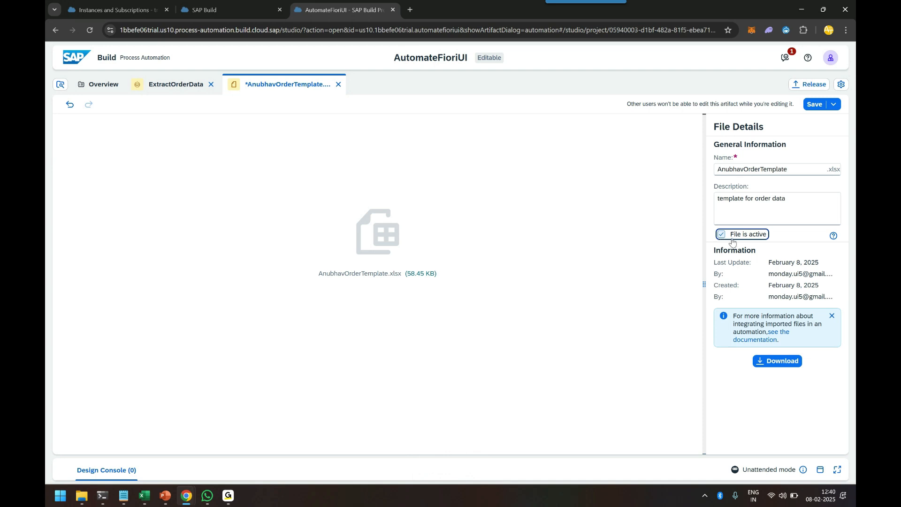
click(816, 108)
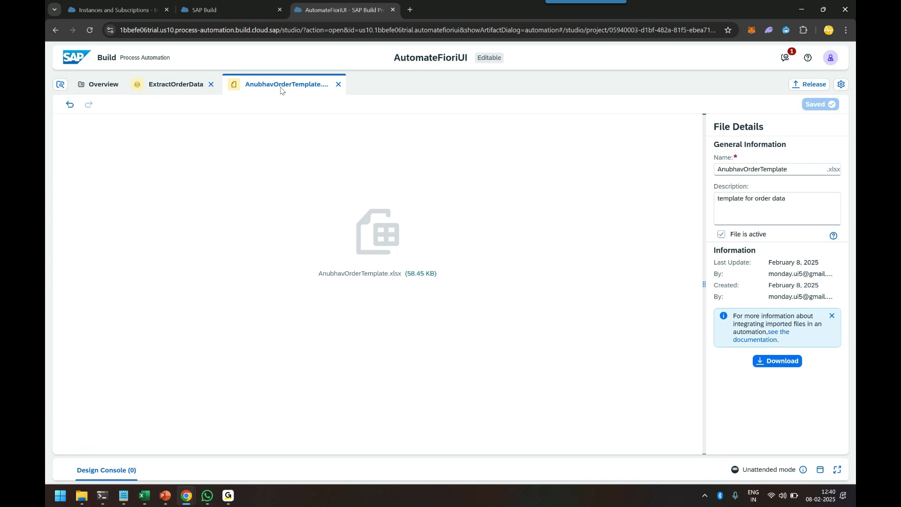
click(338, 85)
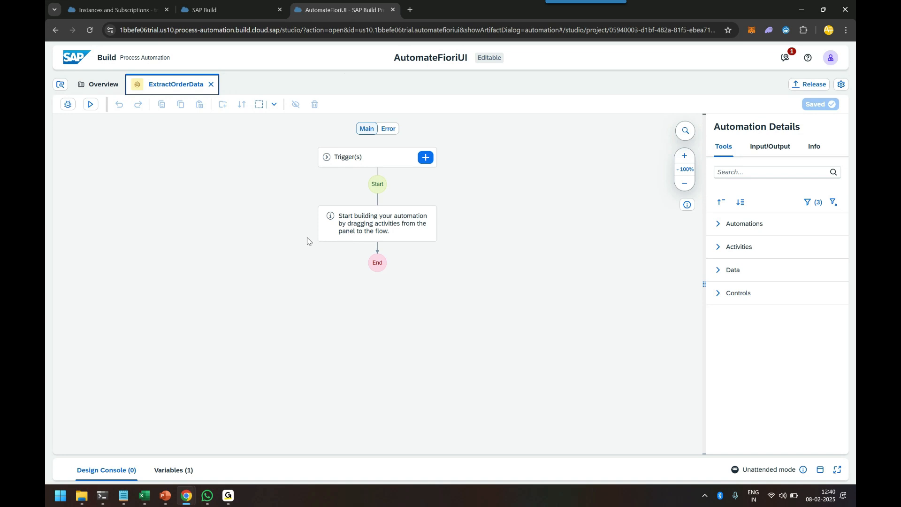
Try to create an application named SalesOrderManage
click(97, 86)
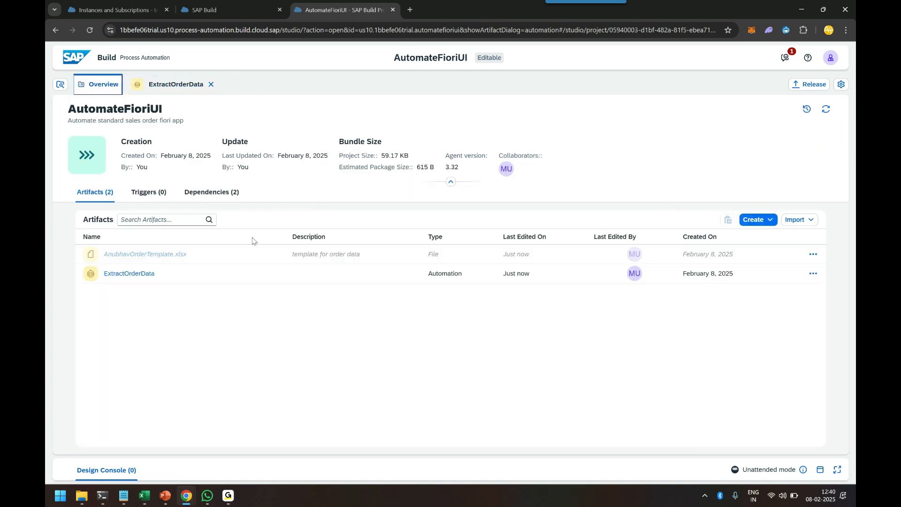
click(771, 221)
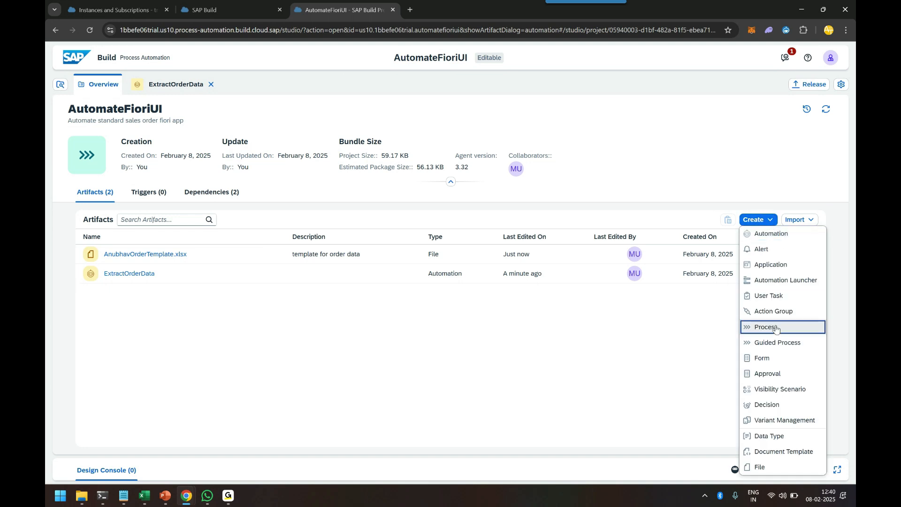
click(772, 266)
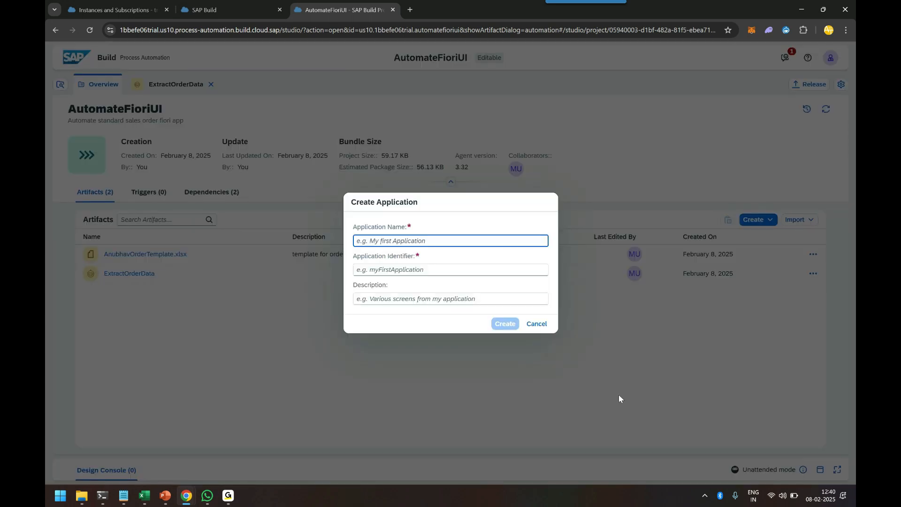
text(Ca)
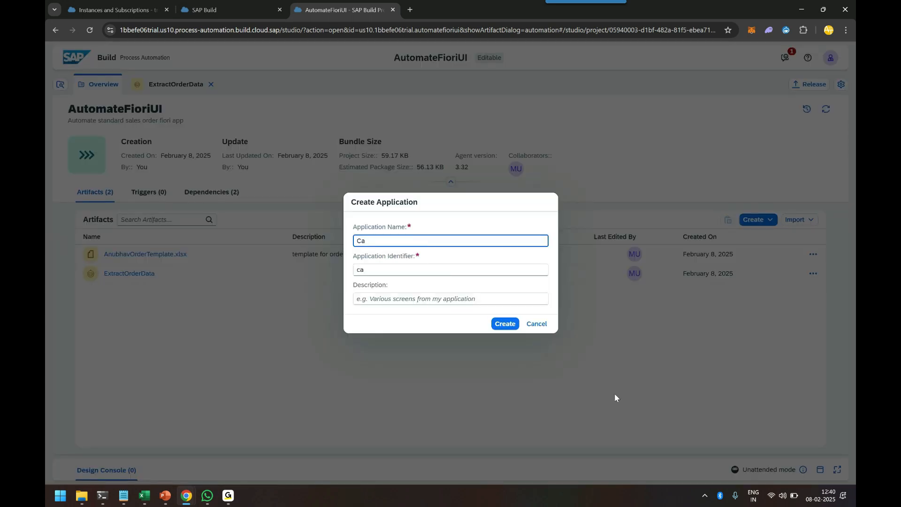
text(lesOrderManage)
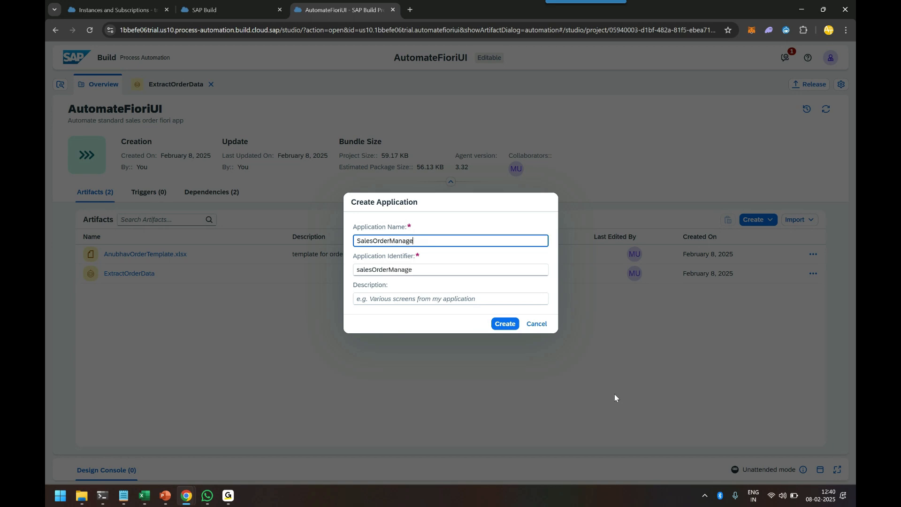
click(500, 324)
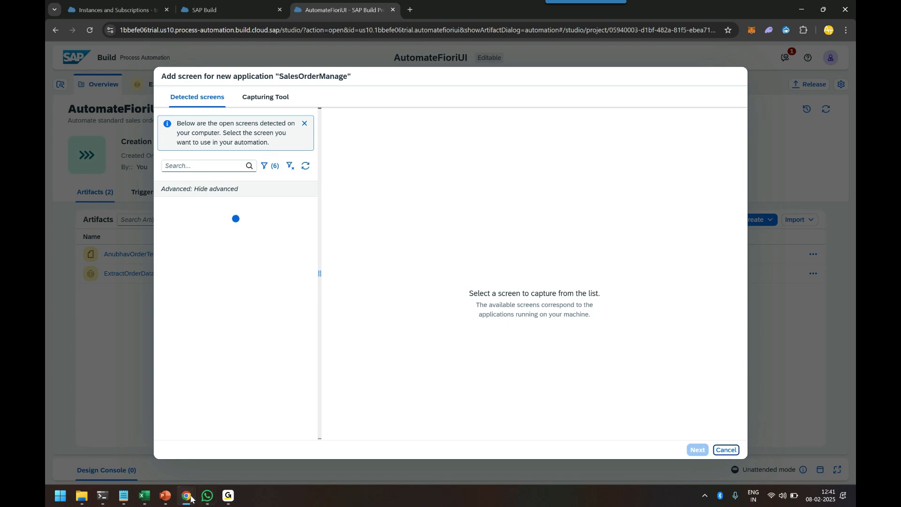
mouse_move(191, 499)
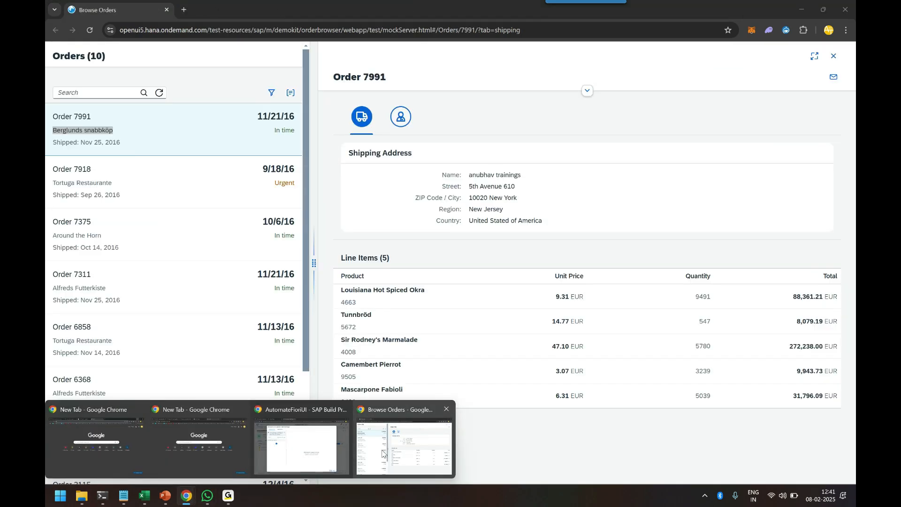
click(405, 437)
click(390, 196)
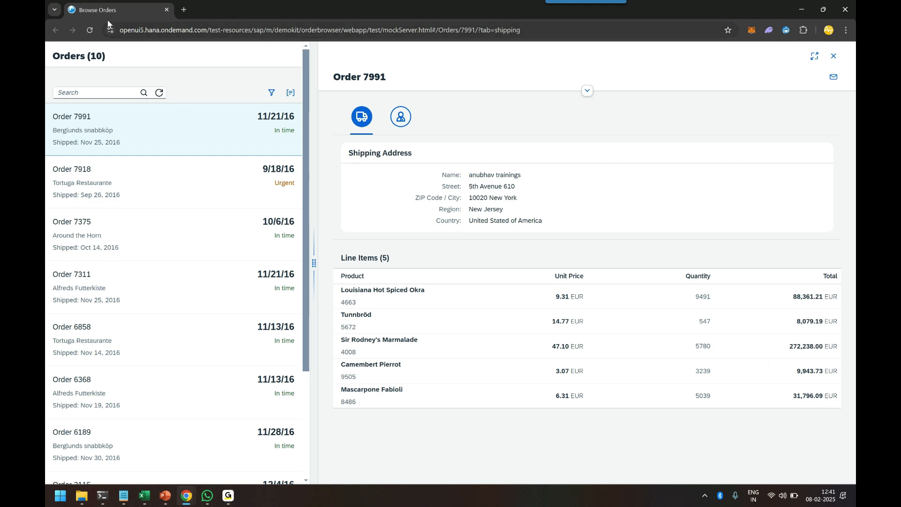
click(542, 16)
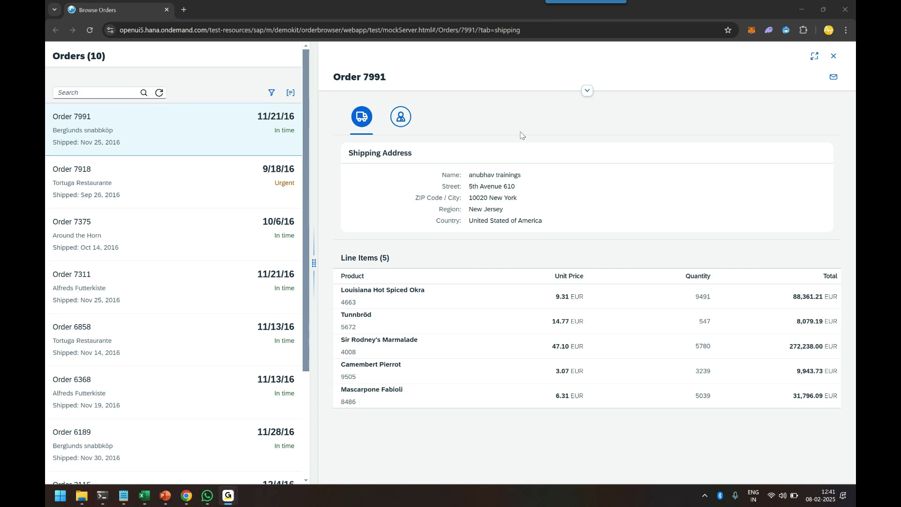
click(388, 184)
click(720, 26)
click(801, 10)
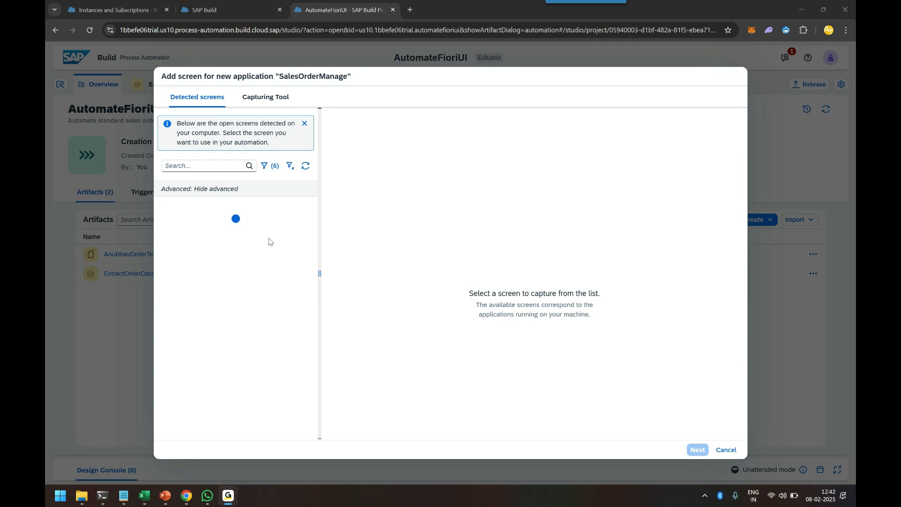
click(726, 450)
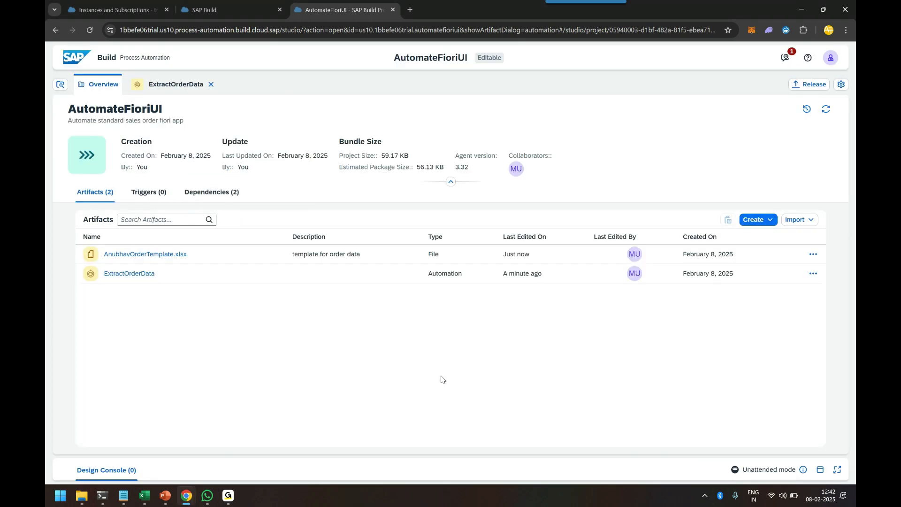
Add the SAPUI5 SDK as a business process project dependency in the project properties
click(841, 84)
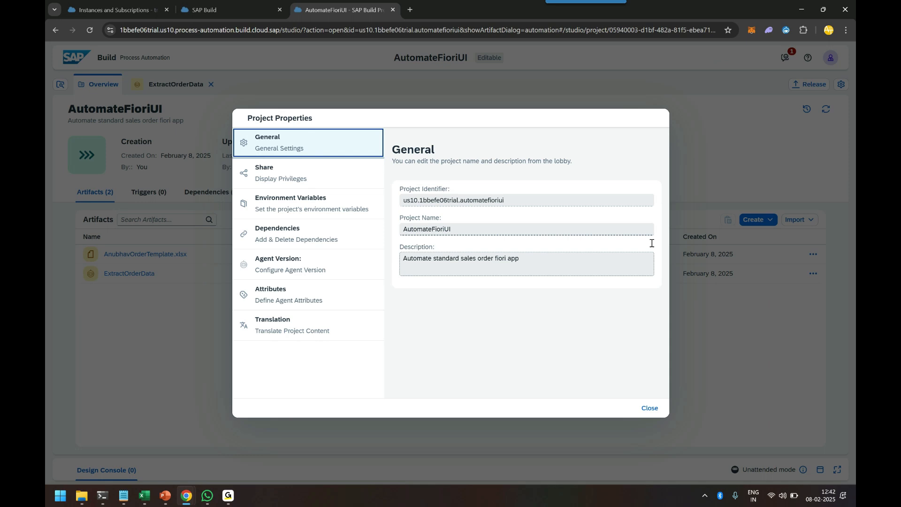
click(290, 244)
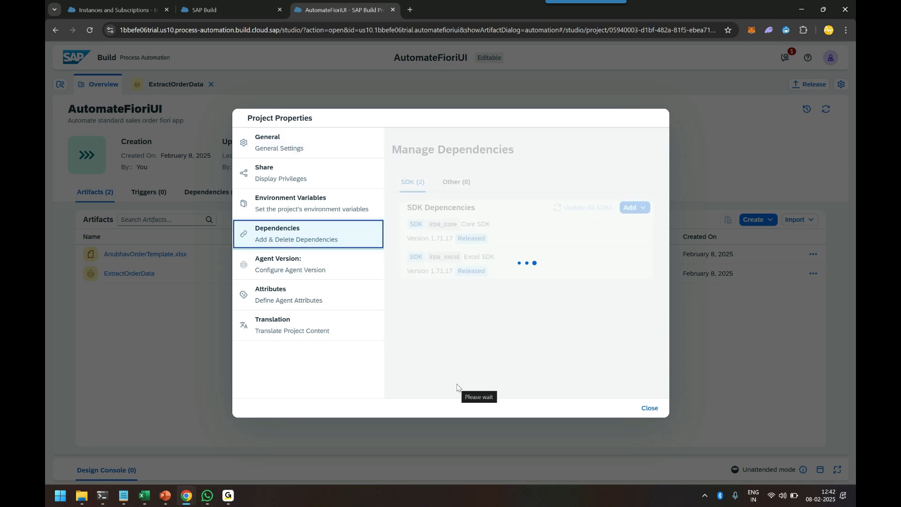
click(639, 207)
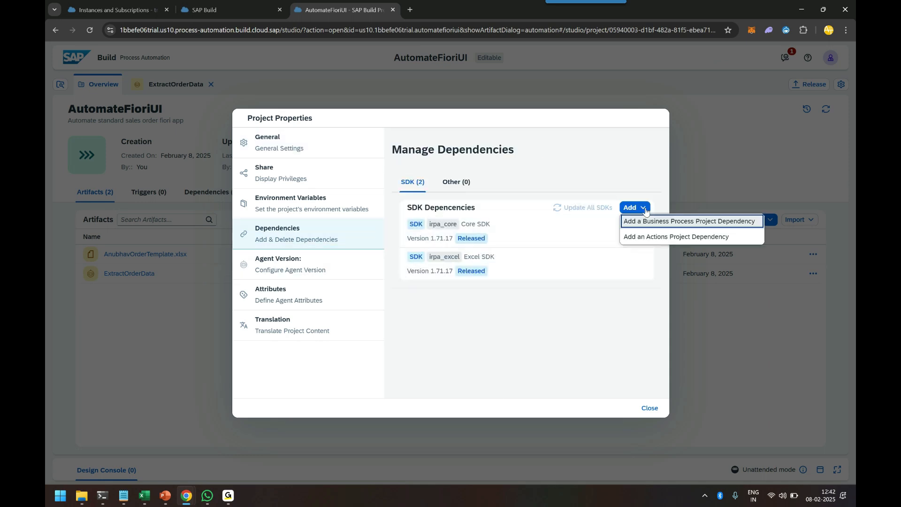
click(644, 221)
triple_click(467, 187)
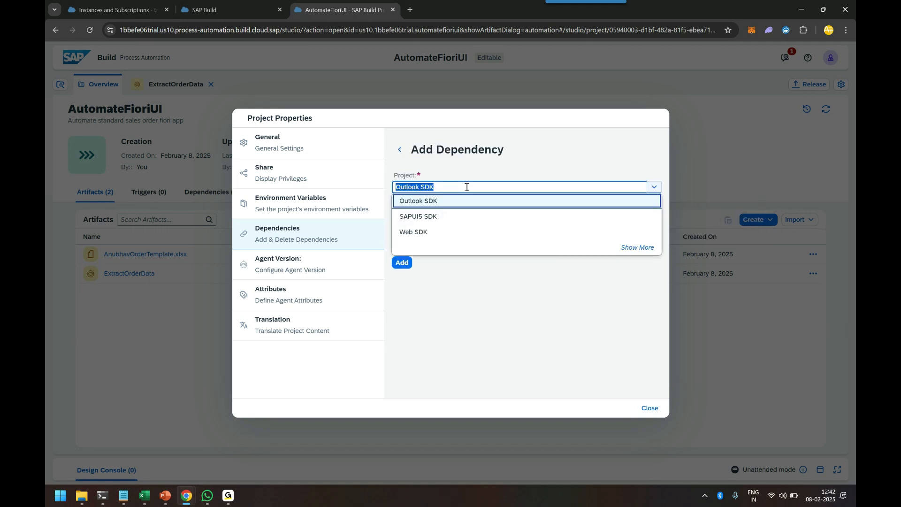
click(457, 217)
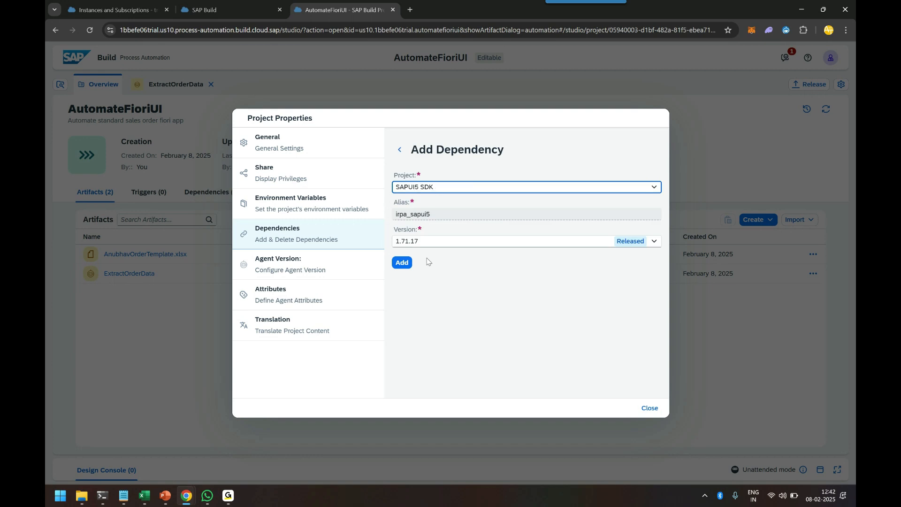
click(403, 264)
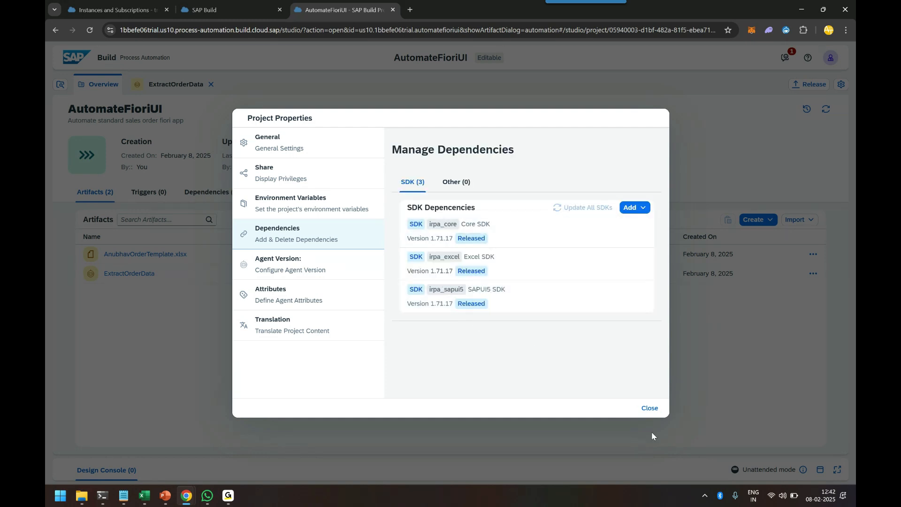
click(647, 409)
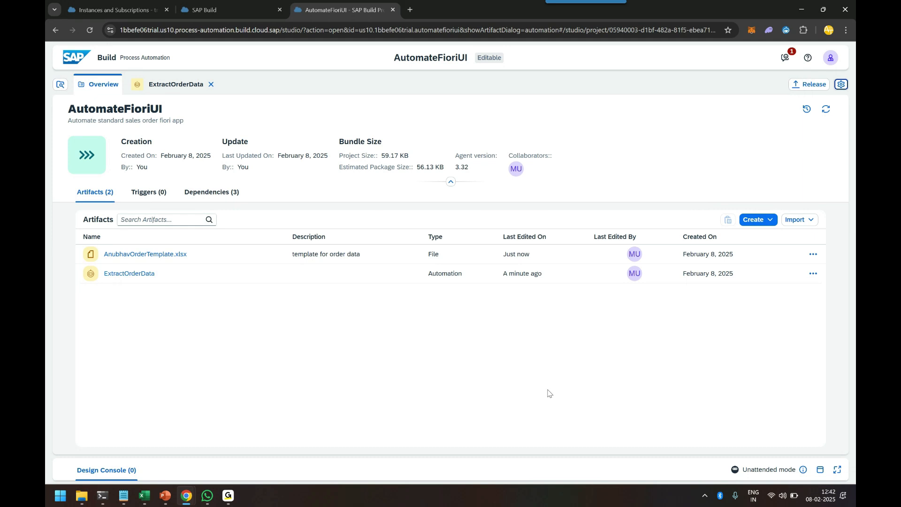
Create an application named BrowseOrders with the description "UI5 application"
click(770, 220)
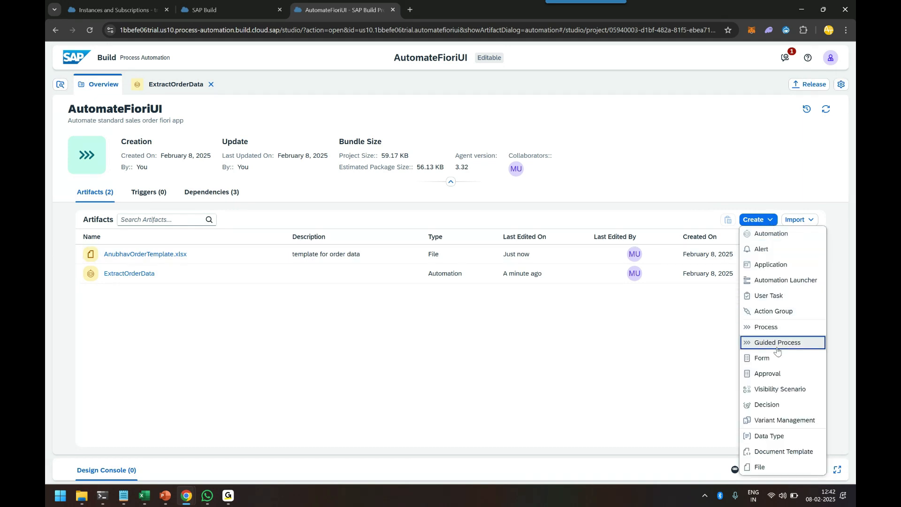
click(591, 305)
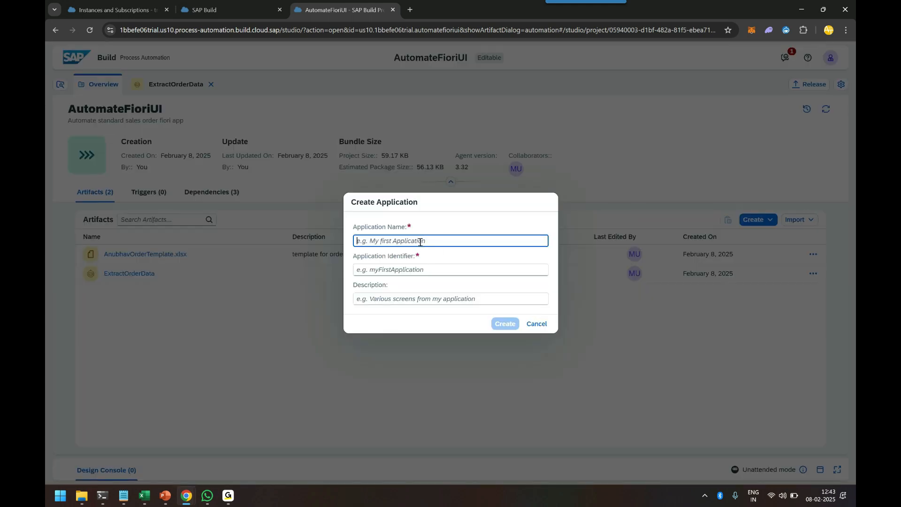
text(BrowseOrders)
key(Tab)
key(Tab)
text(S)
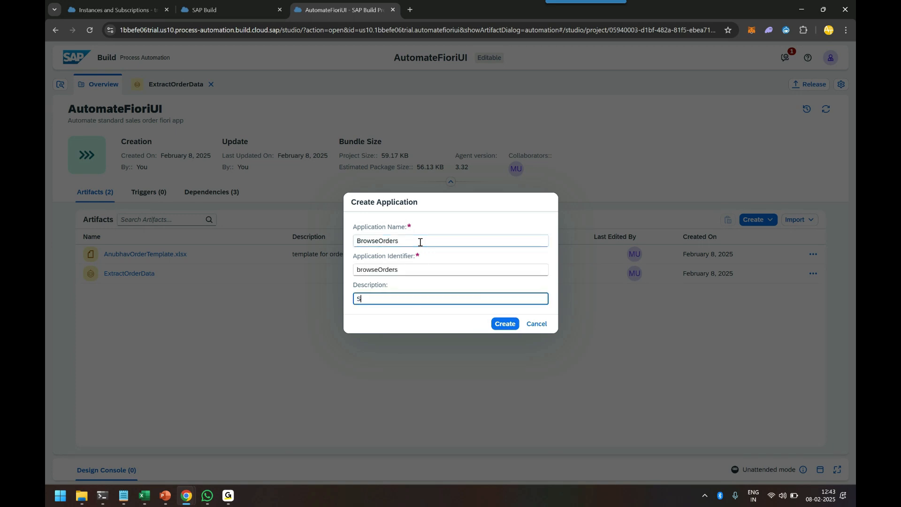
key(BackSpace)
text(UI5 application capture)
click(506, 324)
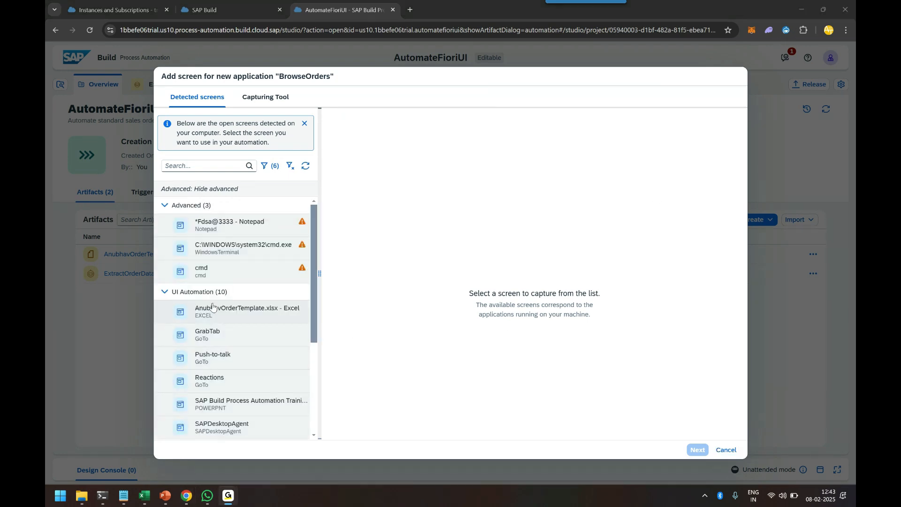
Select the Browse Orders web screen among the detected screens and switch to its browser window
click(165, 206)
click(165, 222)
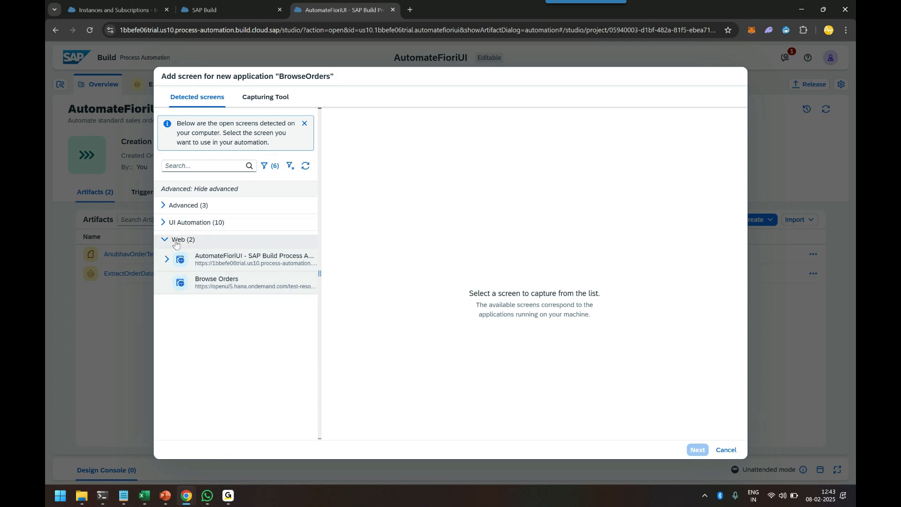
click(222, 290)
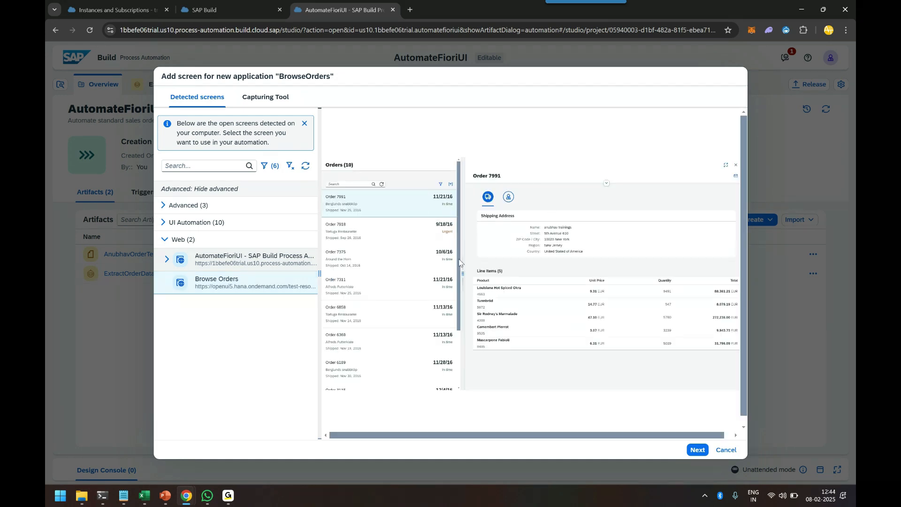
mouse_move(187, 495)
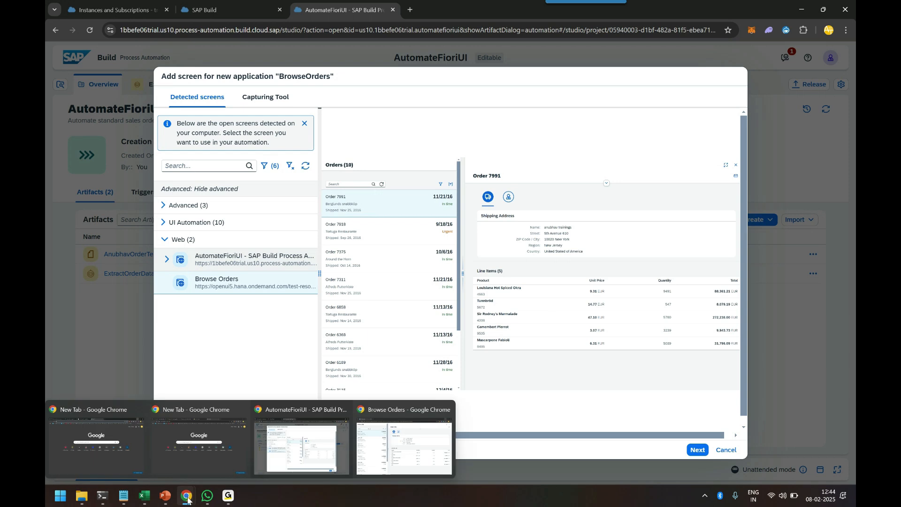
click(399, 454)
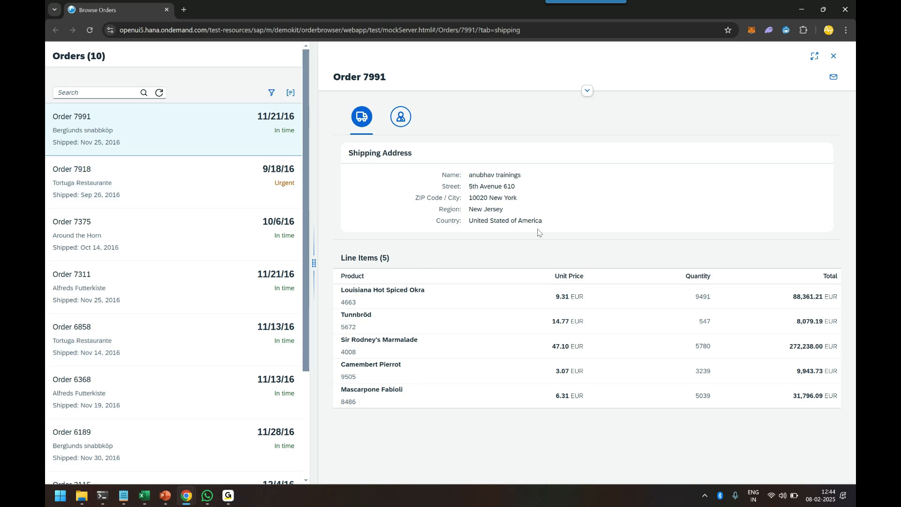
Return to the add-screen dialog and continue with the Browse Orders screen
drag(348, 260, 398, 260)
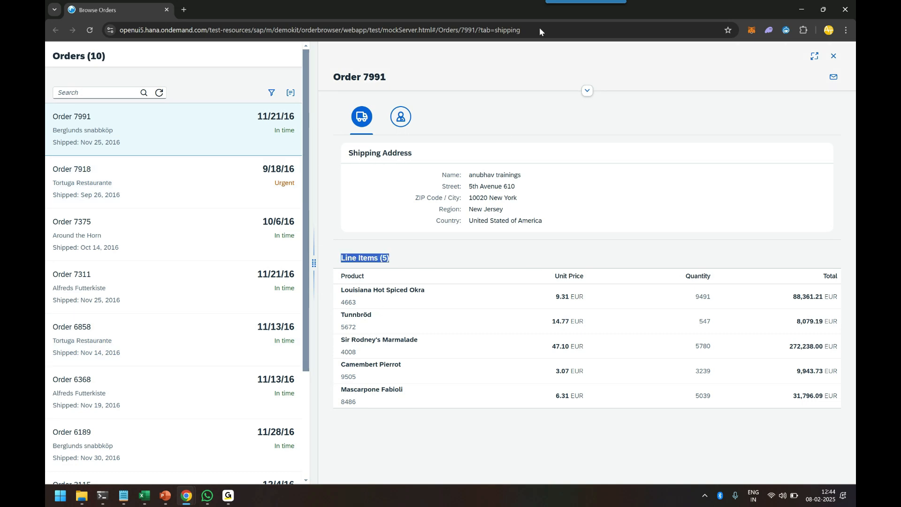
click(718, 100)
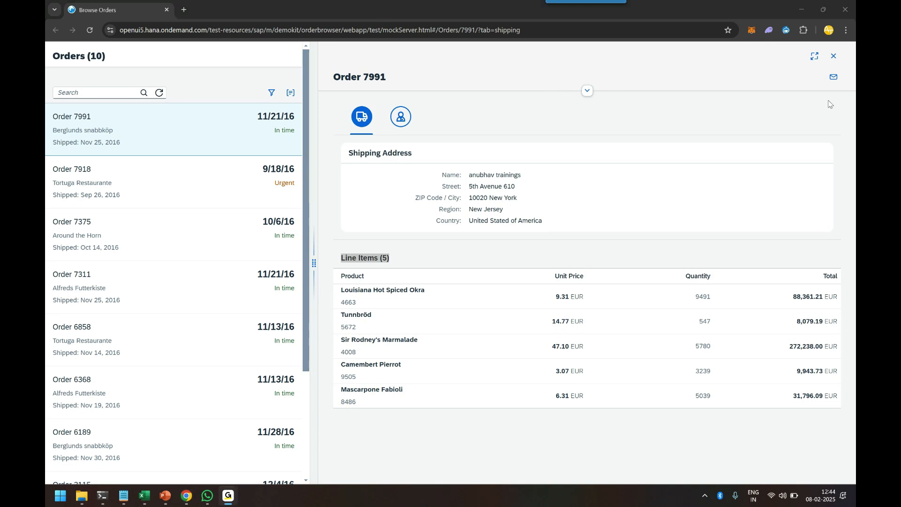
click(803, 10)
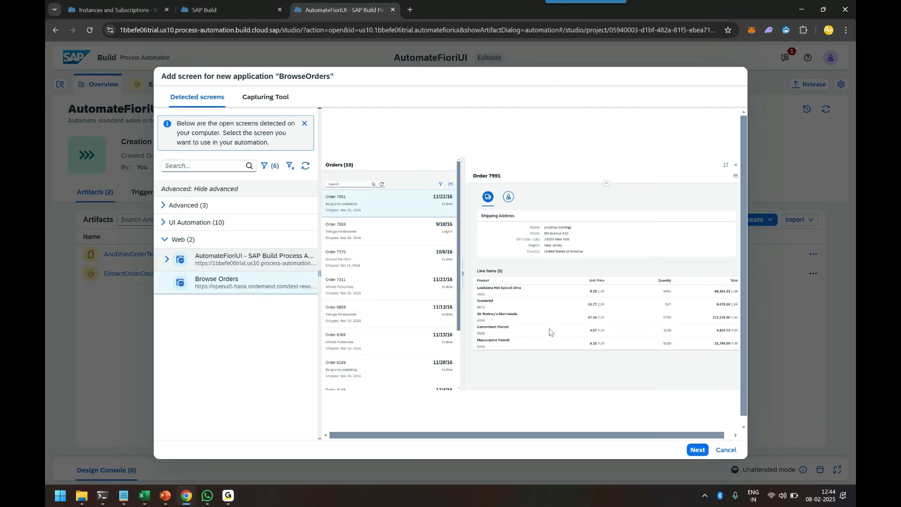
click(231, 289)
click(695, 454)
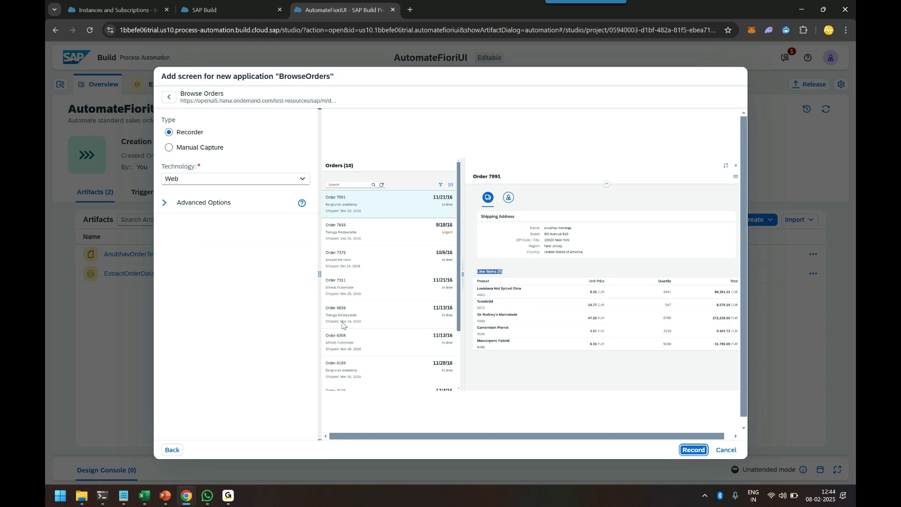
Capture the Browse Orders screen manually with Web technology and open it in the application editor
click(169, 148)
click(169, 133)
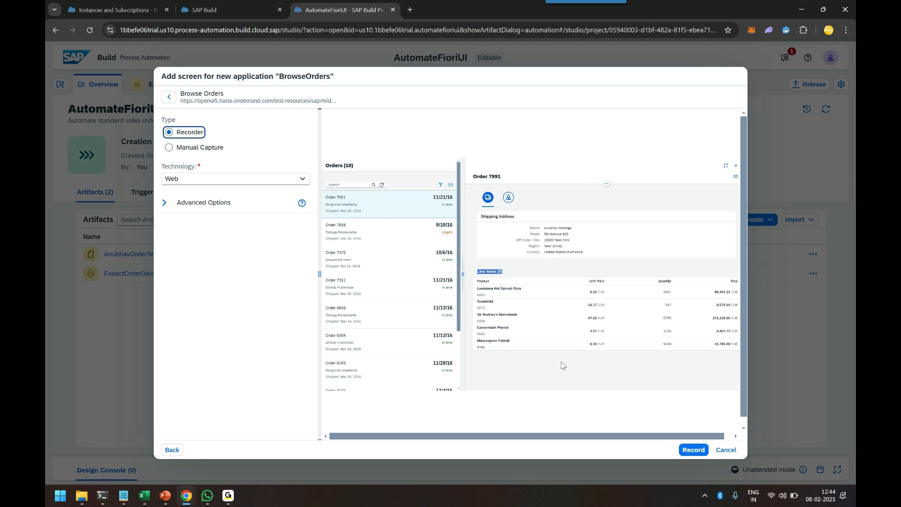
click(188, 148)
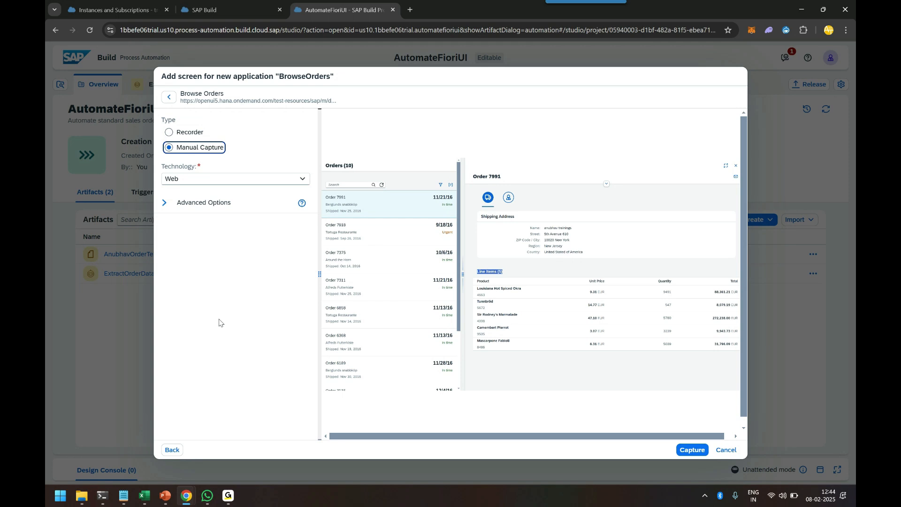
click(303, 184)
click(237, 194)
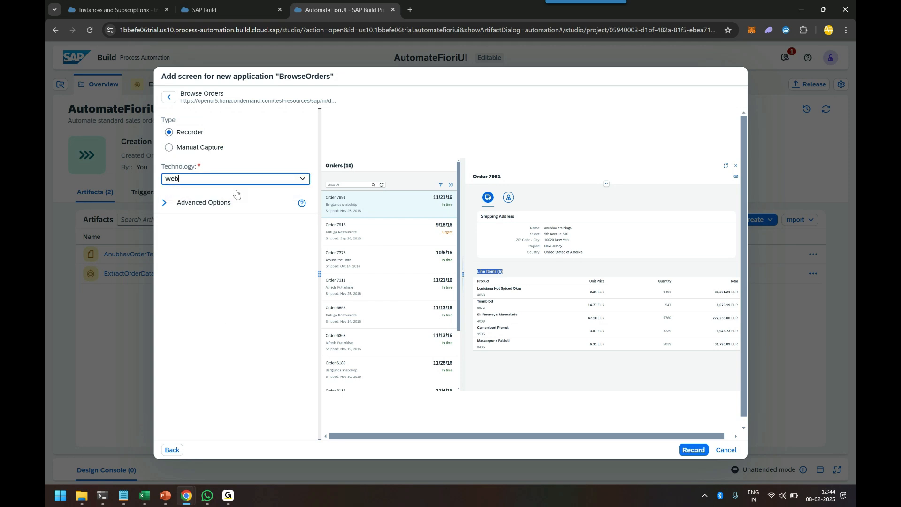
click(177, 150)
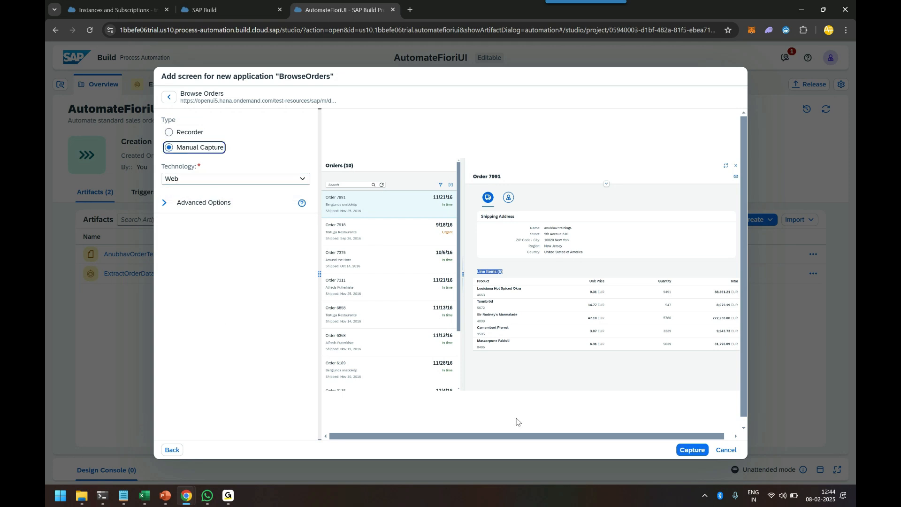
click(691, 451)
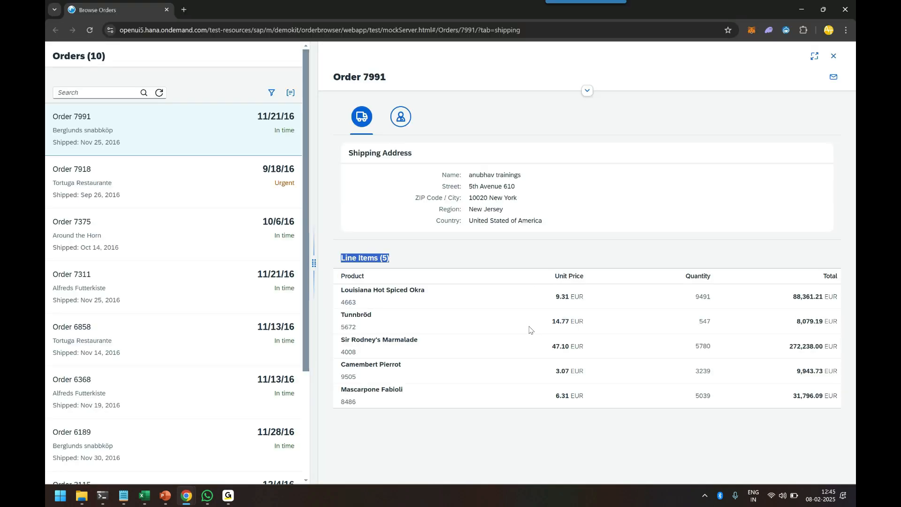
click(466, 249)
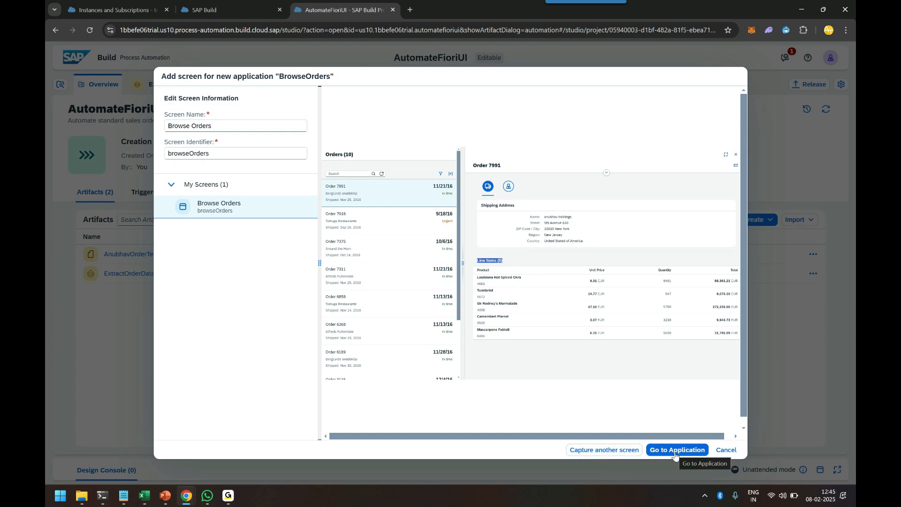
click(637, 43)
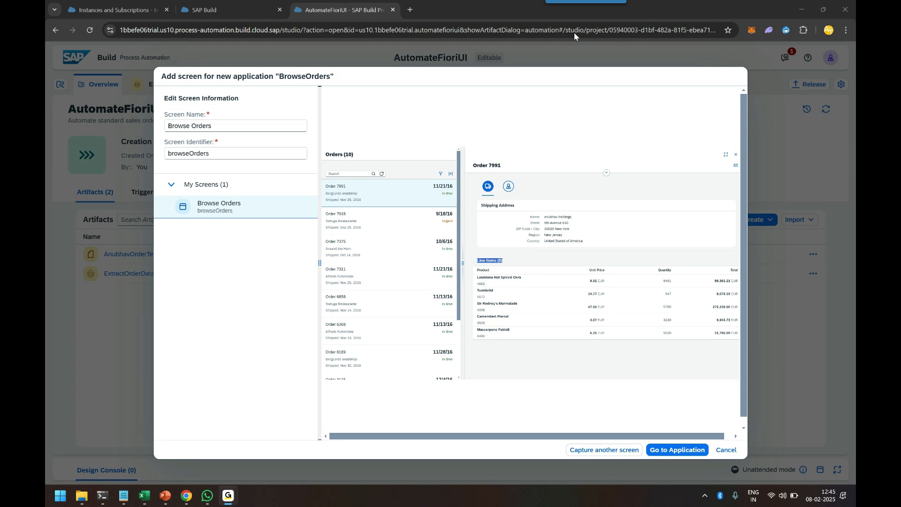
click(675, 451)
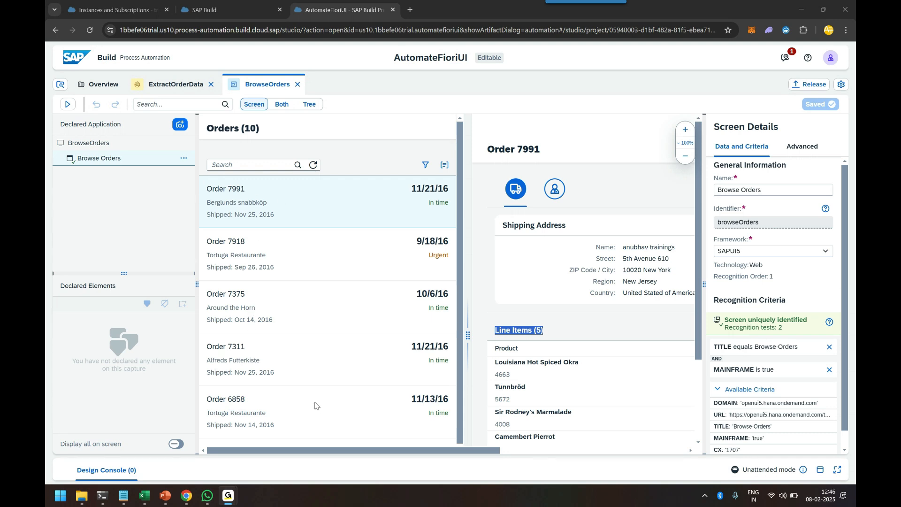
Select the first order row and switch the editor to show the screen and element tree together
click(60, 287)
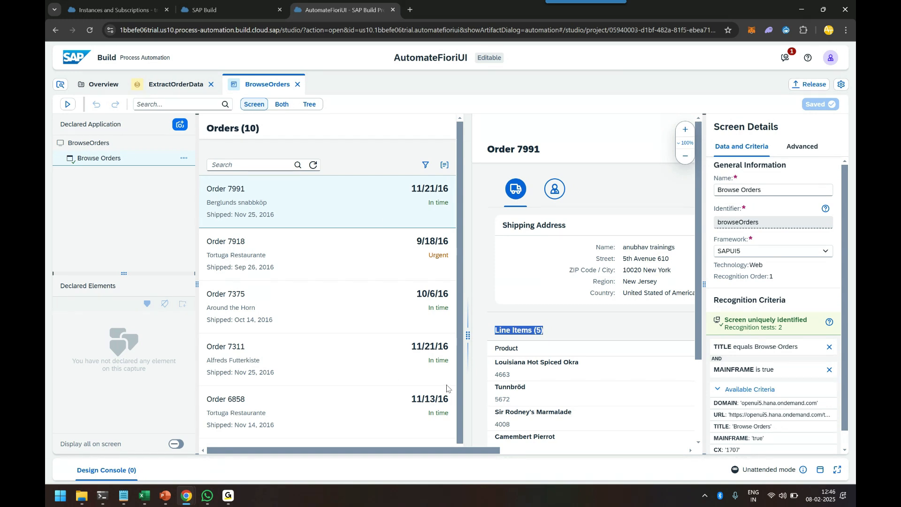
click(237, 192)
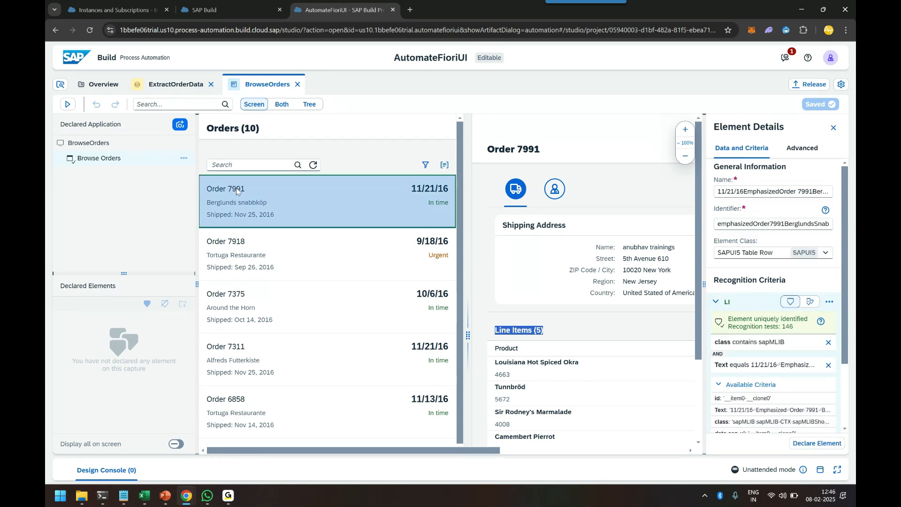
click(281, 106)
click(309, 104)
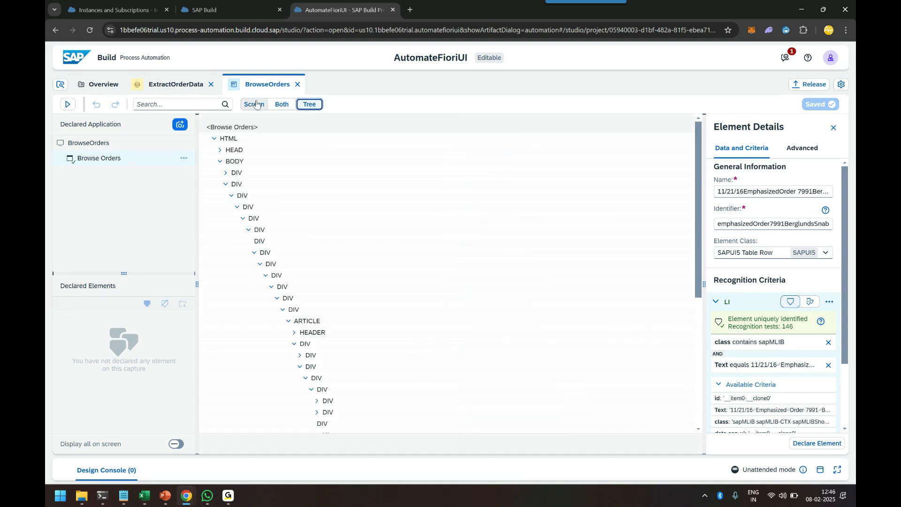
click(279, 105)
click(241, 190)
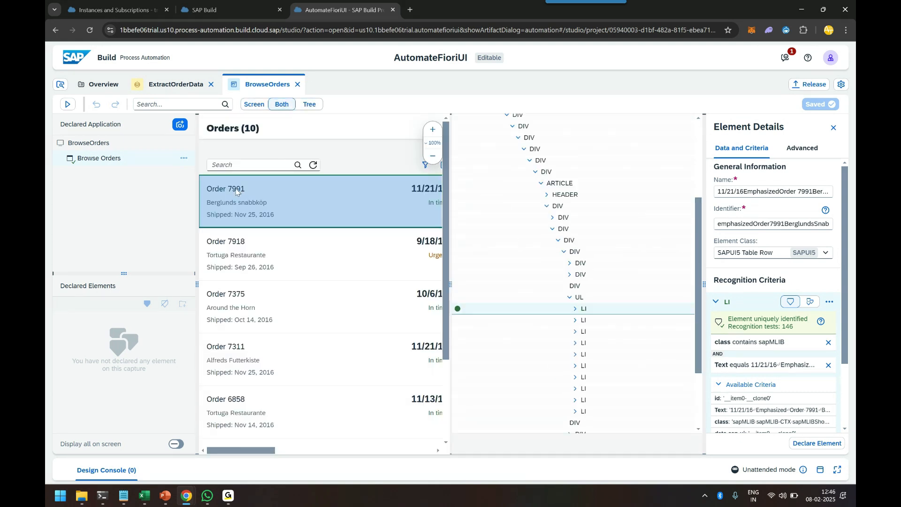
Expand the first order row's element tree to find the span holding the order number text
click(576, 221)
click(581, 232)
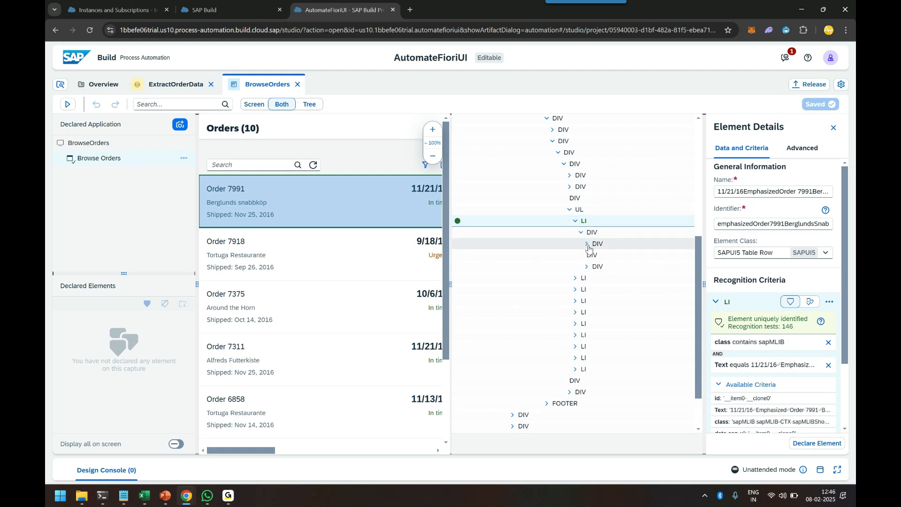
click(587, 244)
click(593, 255)
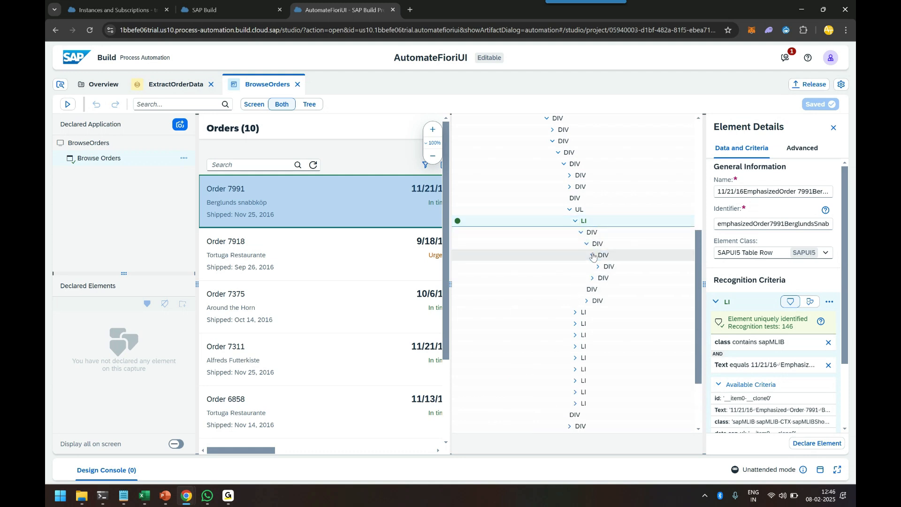
click(593, 278)
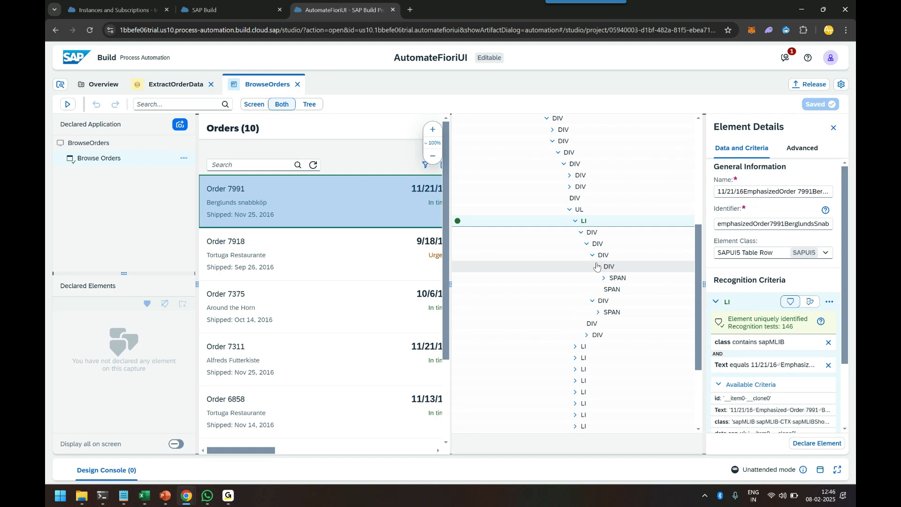
click(598, 266)
click(604, 278)
click(616, 290)
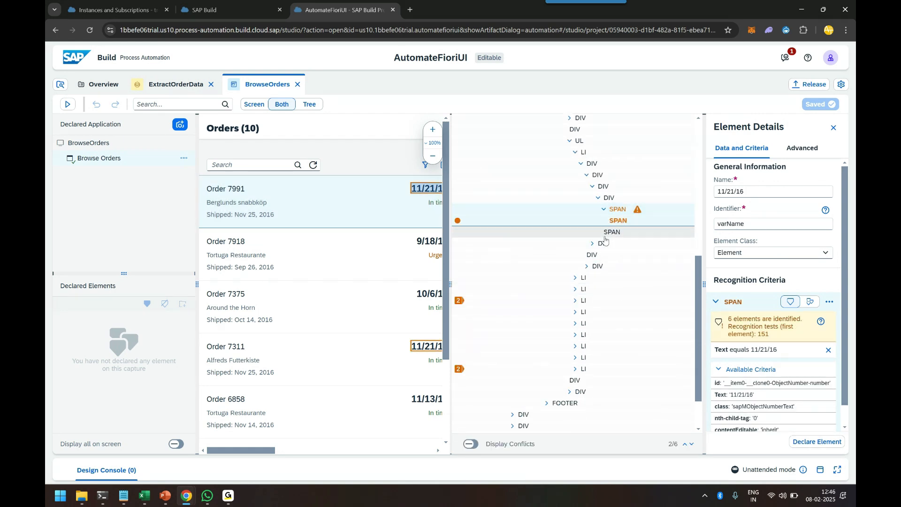
click(601, 243)
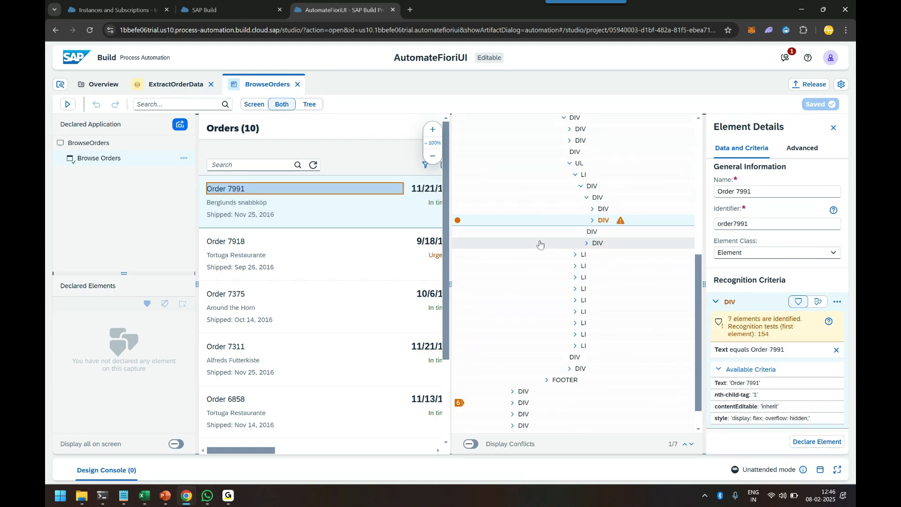
click(592, 220)
click(597, 231)
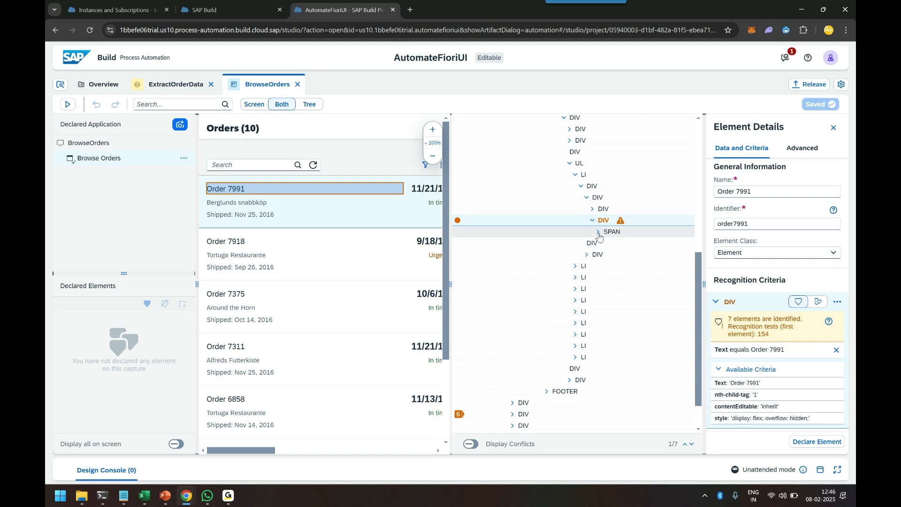
click(606, 243)
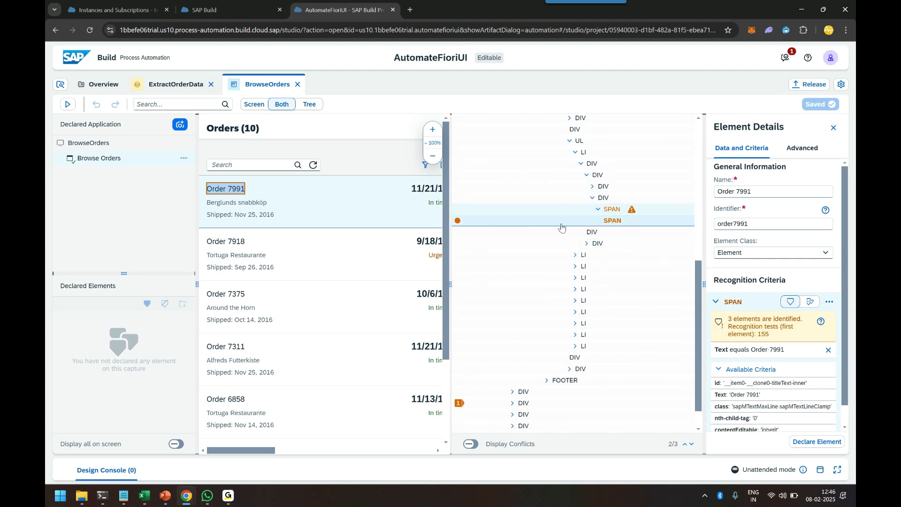
click(612, 208)
click(598, 220)
click(615, 232)
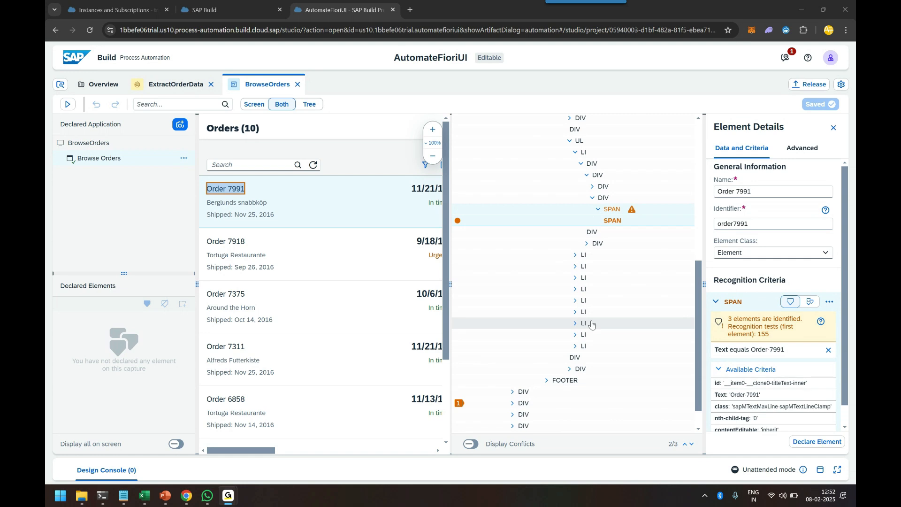
Add the id criterion to the order number span, rename it orderNumber, and declare the element
drag(706, 317, 647, 316)
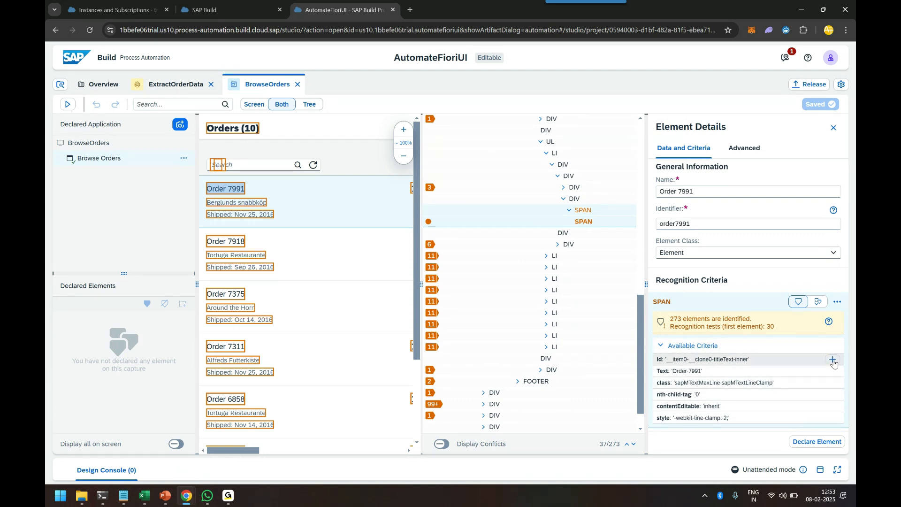
click(829, 361)
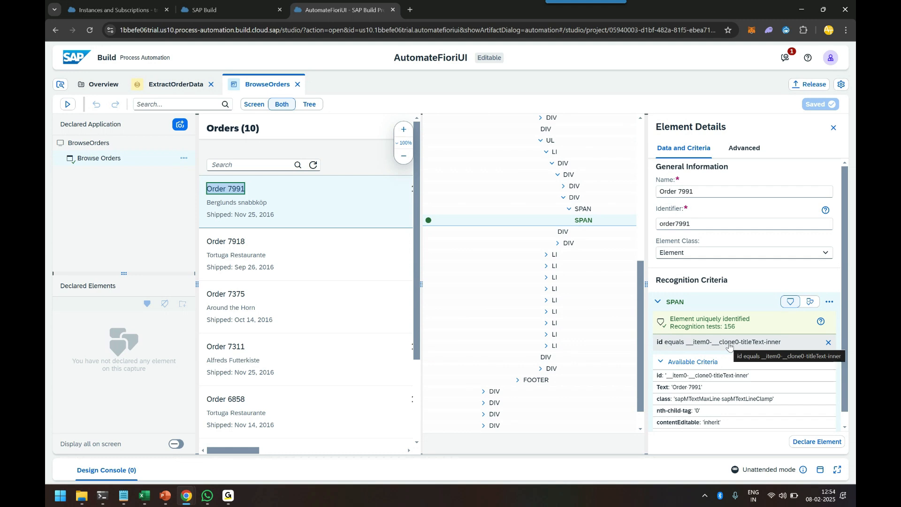
click(706, 192)
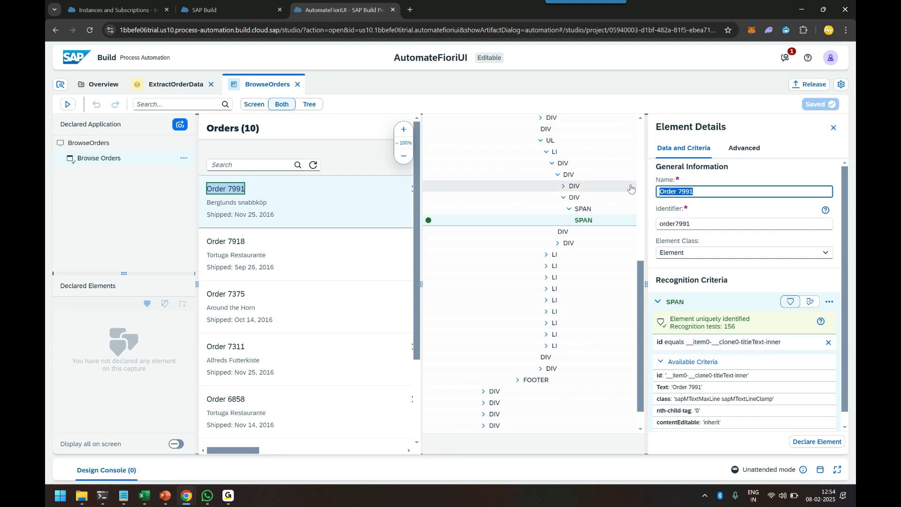
text(orderNumber)
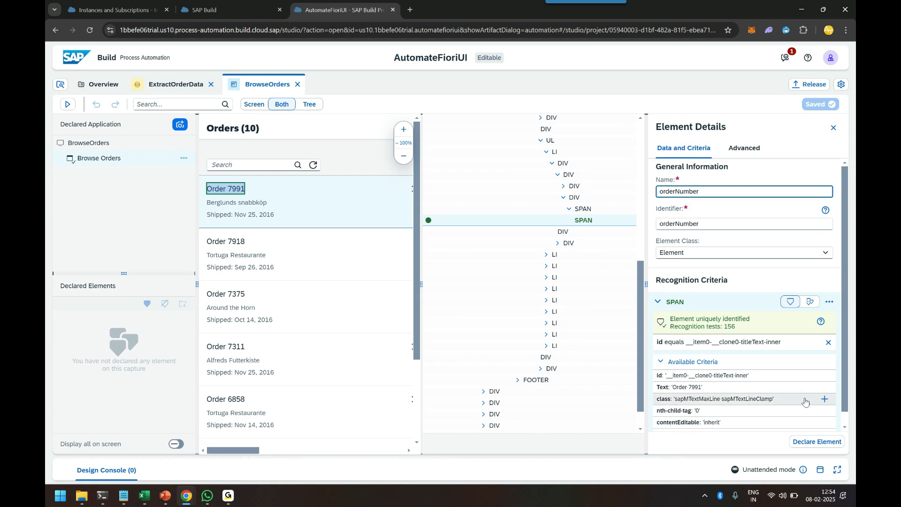
click(815, 443)
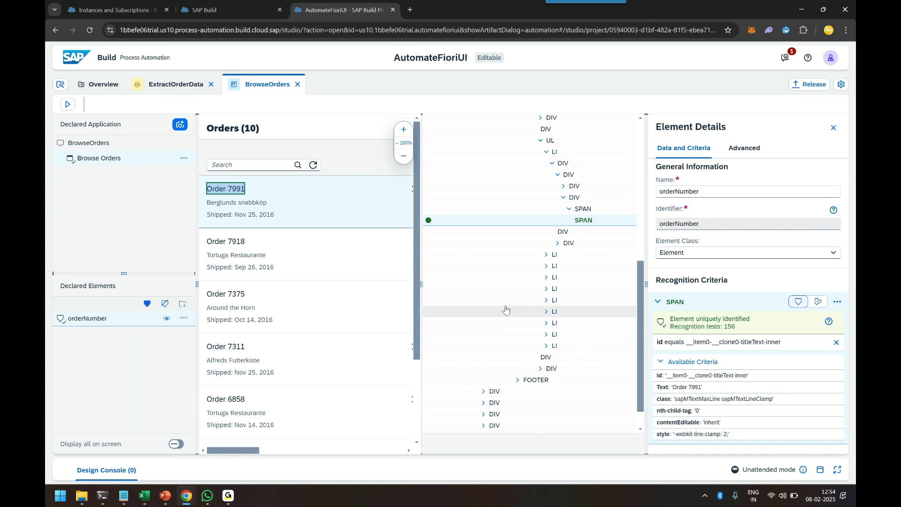
Expand the first order row's element tree to locate the span holding the customer name text
click(253, 204)
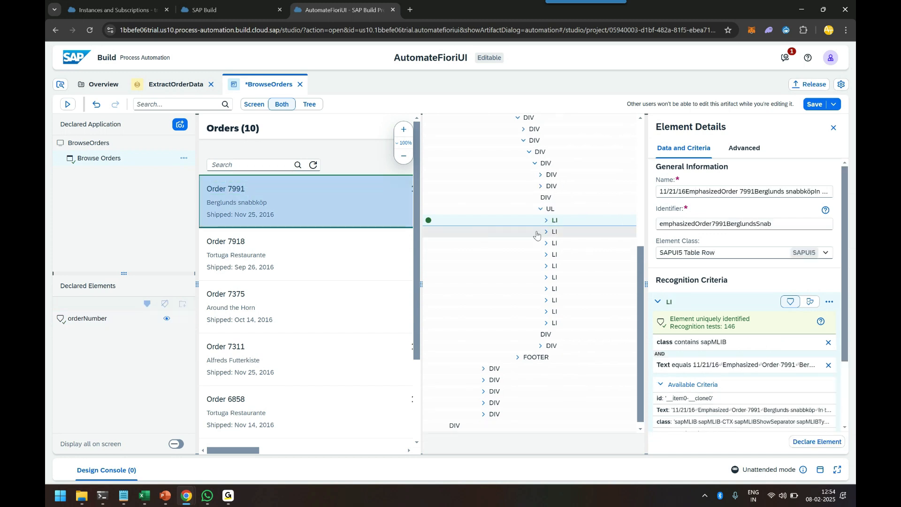
click(546, 220)
click(552, 231)
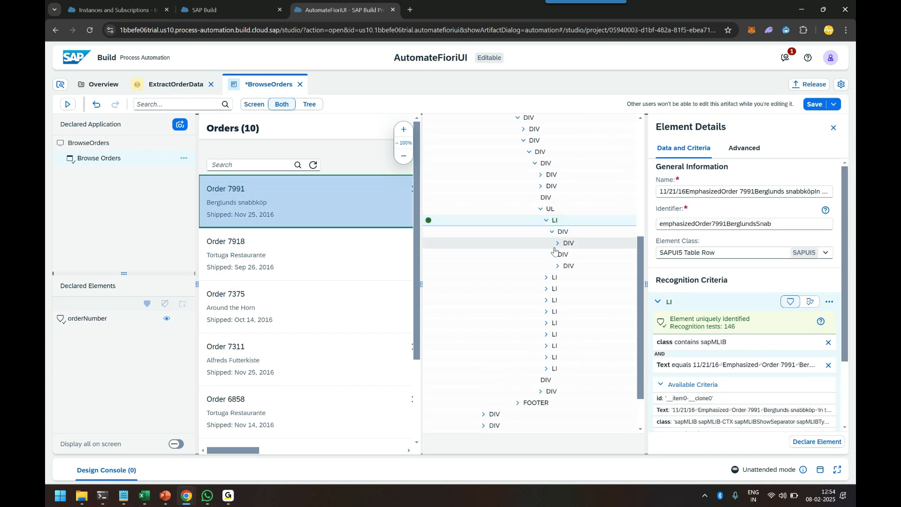
click(557, 266)
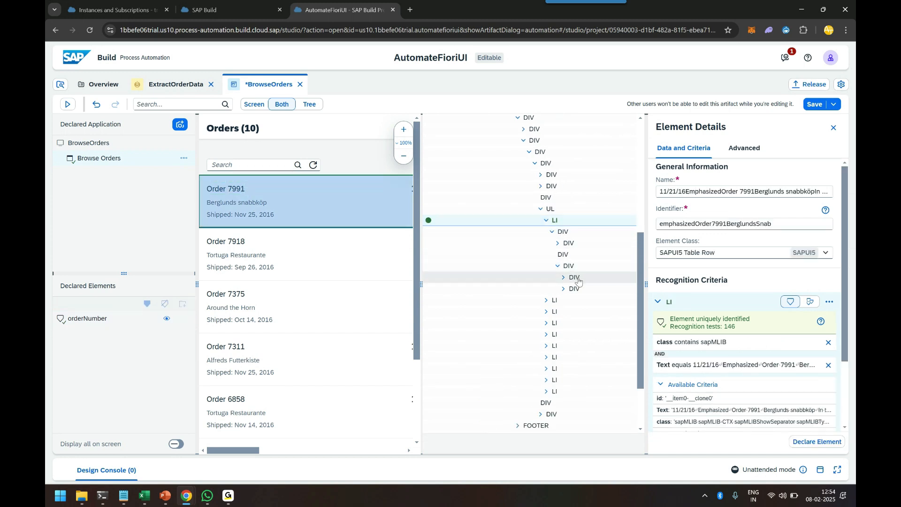
click(575, 277)
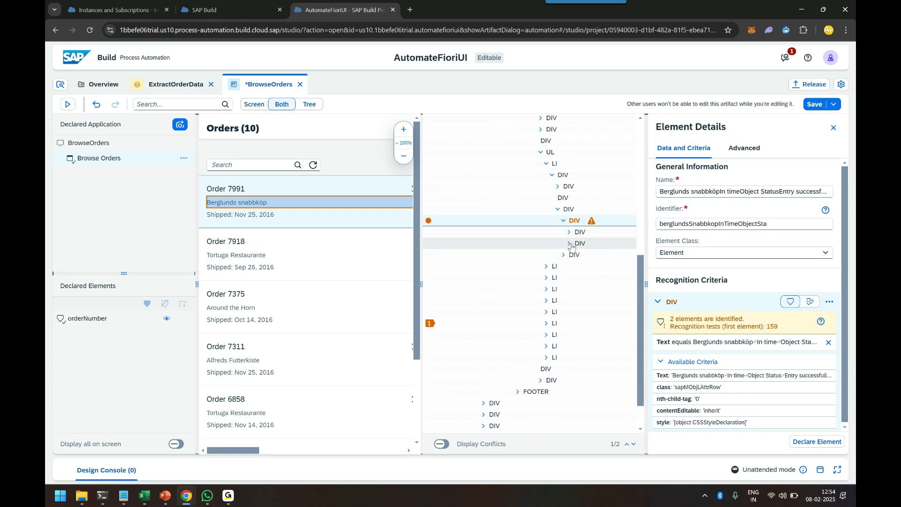
click(573, 244)
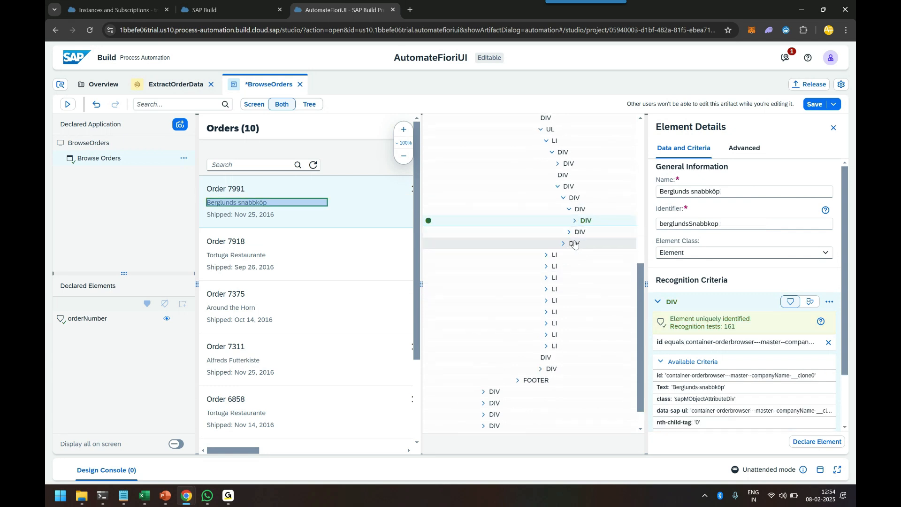
click(575, 220)
click(592, 232)
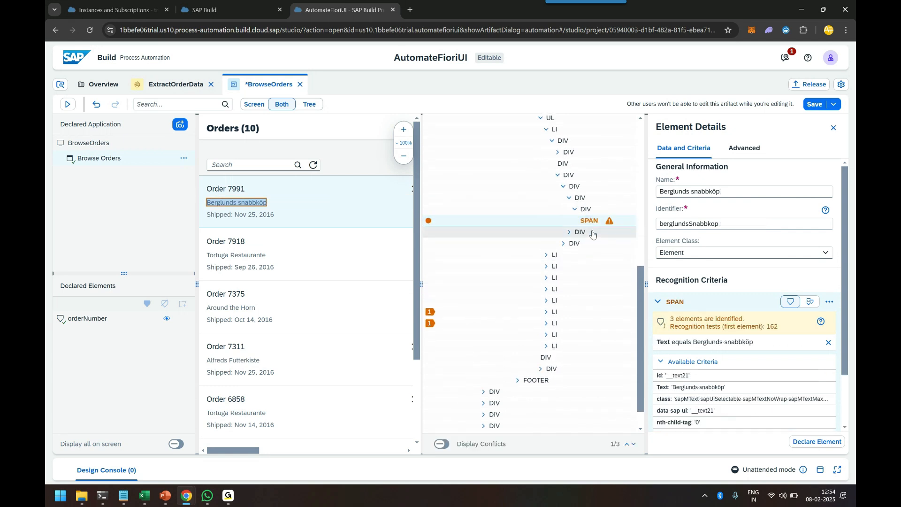
Replace the customer name span's Text criterion with the id criterion, rename it customerName, and declare the element
click(829, 343)
click(828, 363)
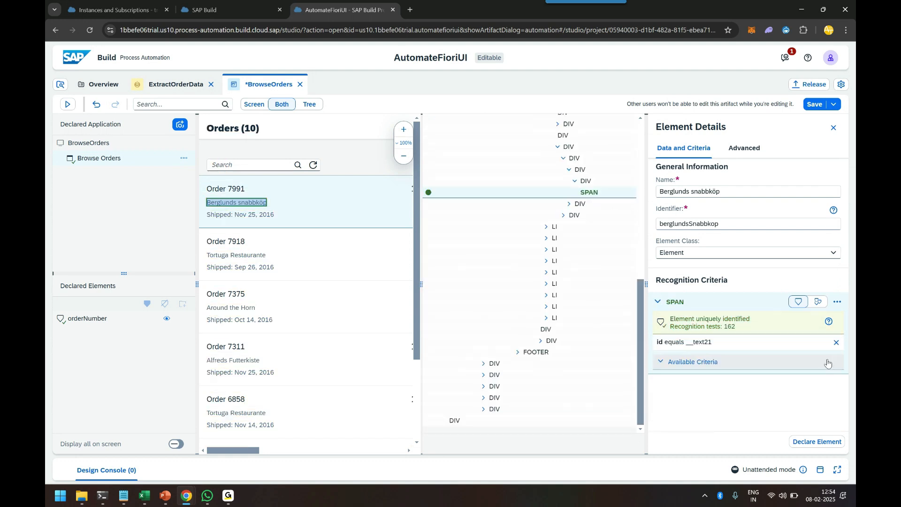
drag(723, 193, 667, 202)
text(customerName)
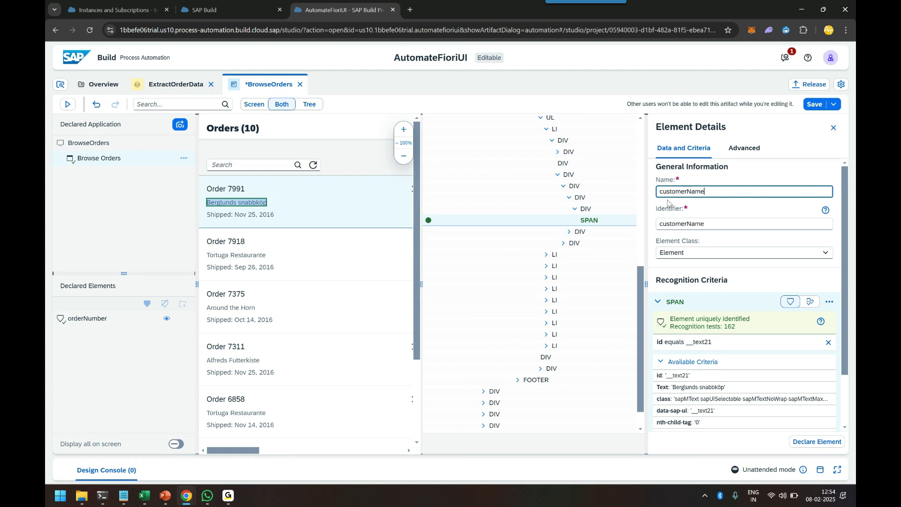
click(821, 442)
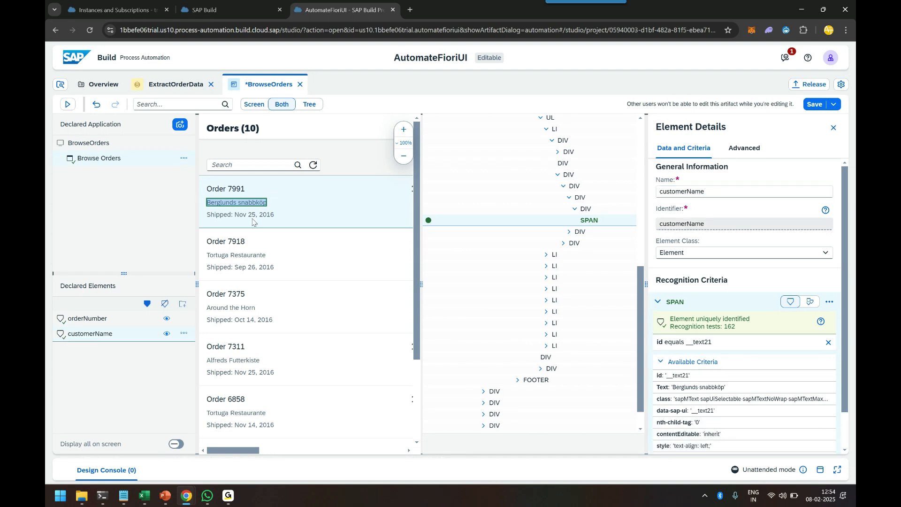
Locate the first order's status span, swap its Text criterion for id, rename it orderStatus, and declare it
drag(253, 451, 277, 451)
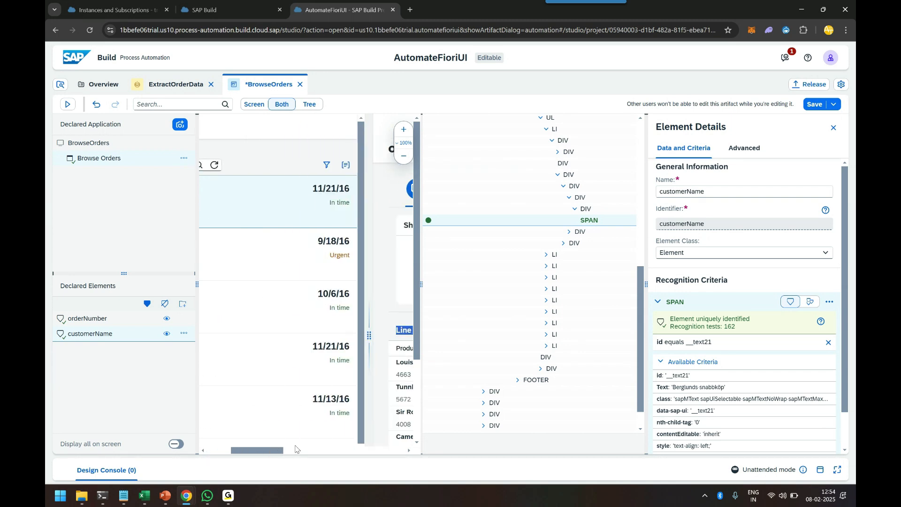
click(599, 233)
click(568, 221)
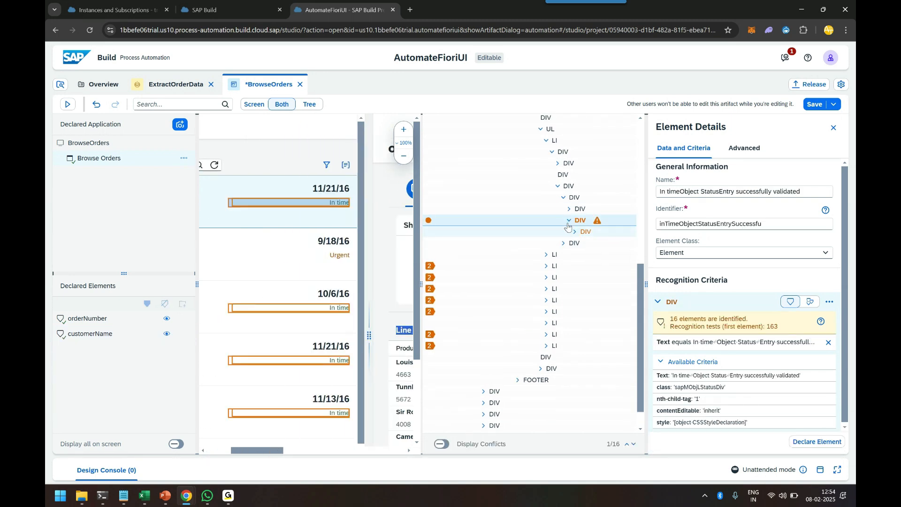
click(574, 232)
click(581, 243)
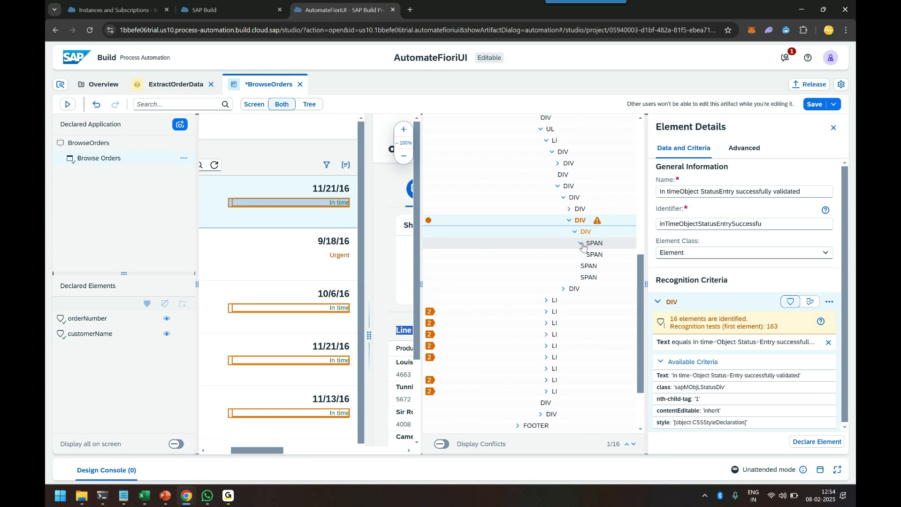
click(594, 254)
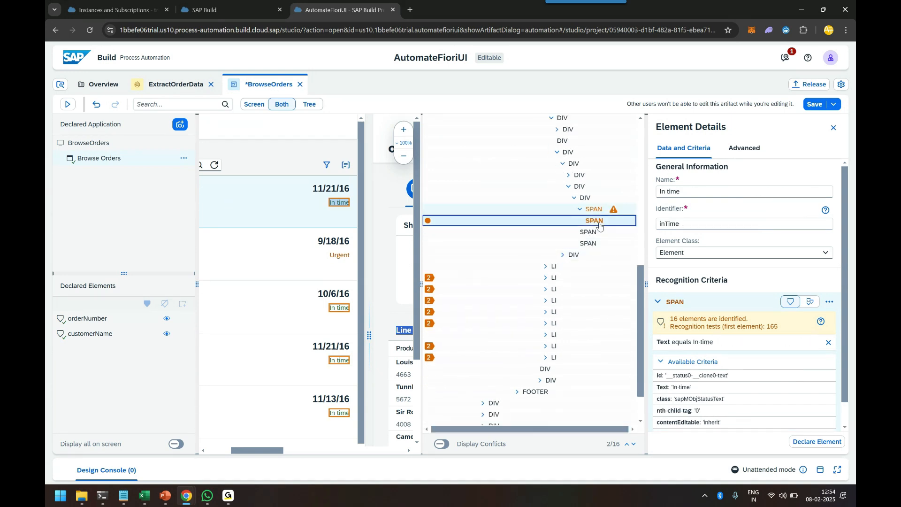
click(829, 343)
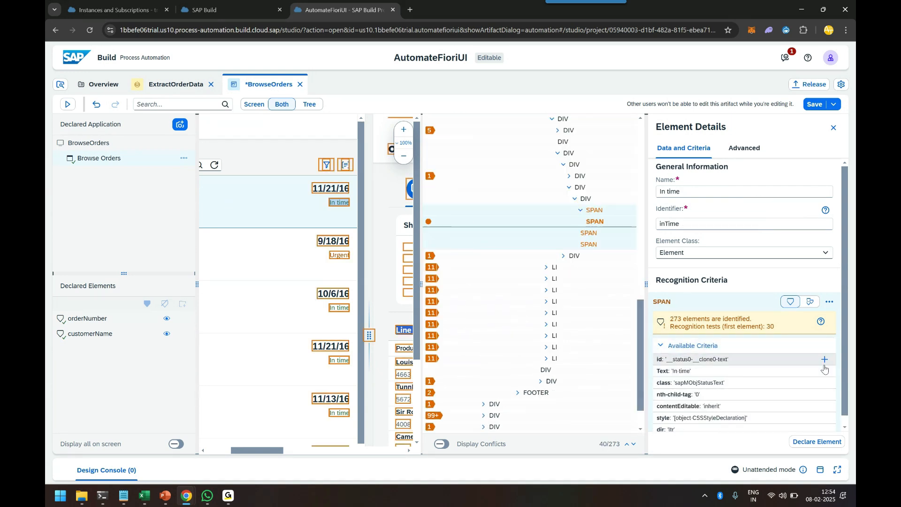
click(825, 360)
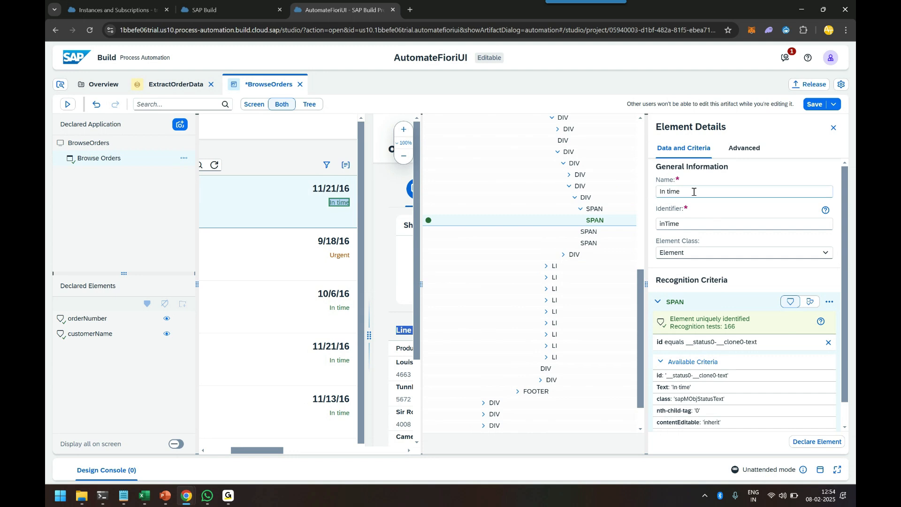
text(orderStatus)
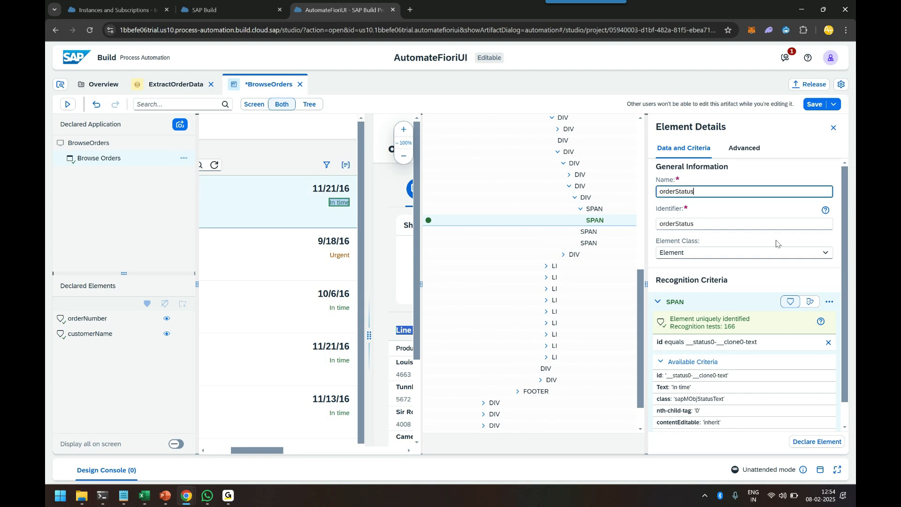
click(817, 442)
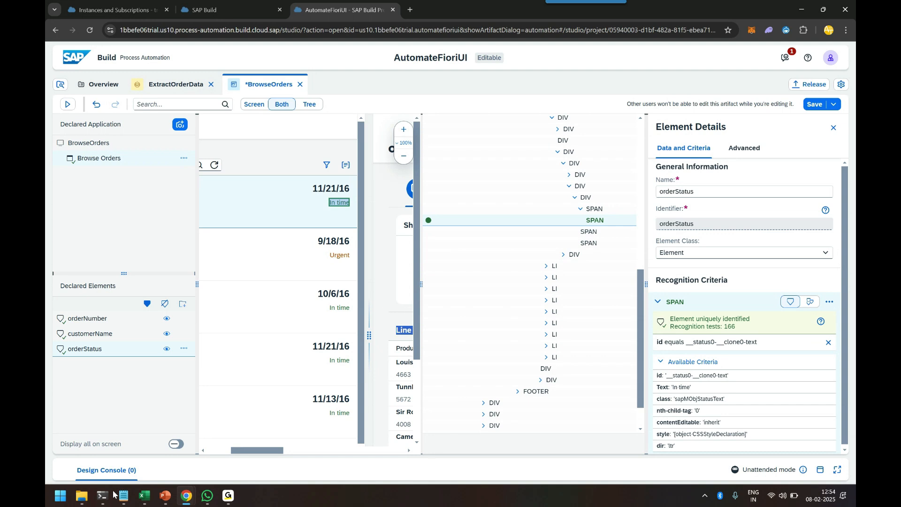
Switch to the Excel order template and review its order details and shipping details labels
click(145, 496)
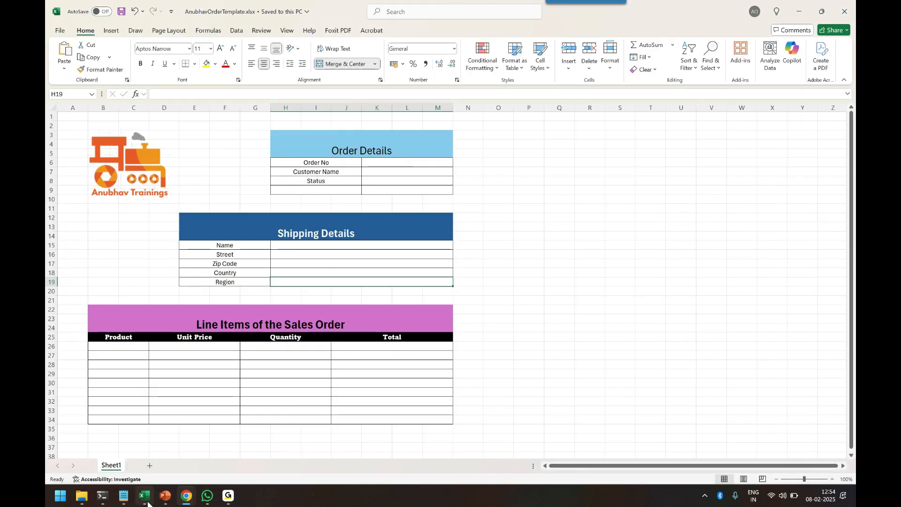
click(319, 163)
click(322, 172)
click(322, 181)
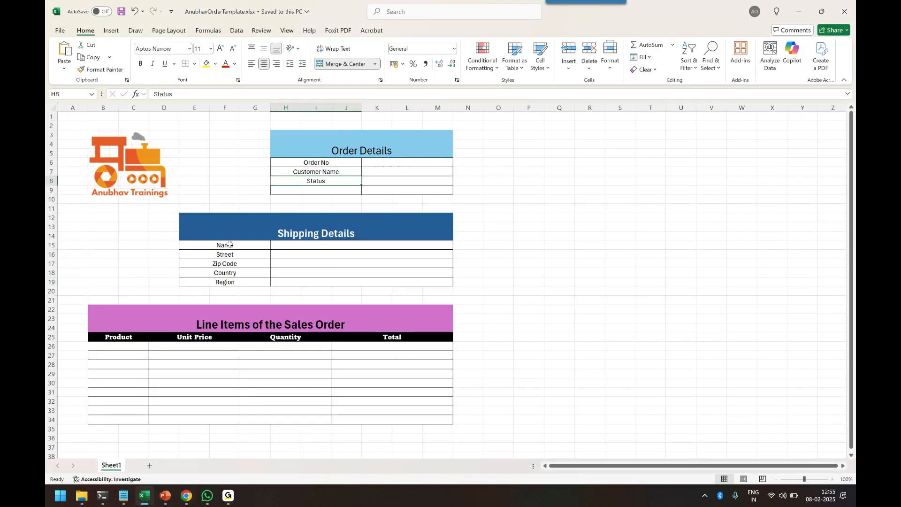
click(231, 246)
click(235, 255)
click(238, 263)
click(239, 274)
click(240, 282)
key(alt+Tab)
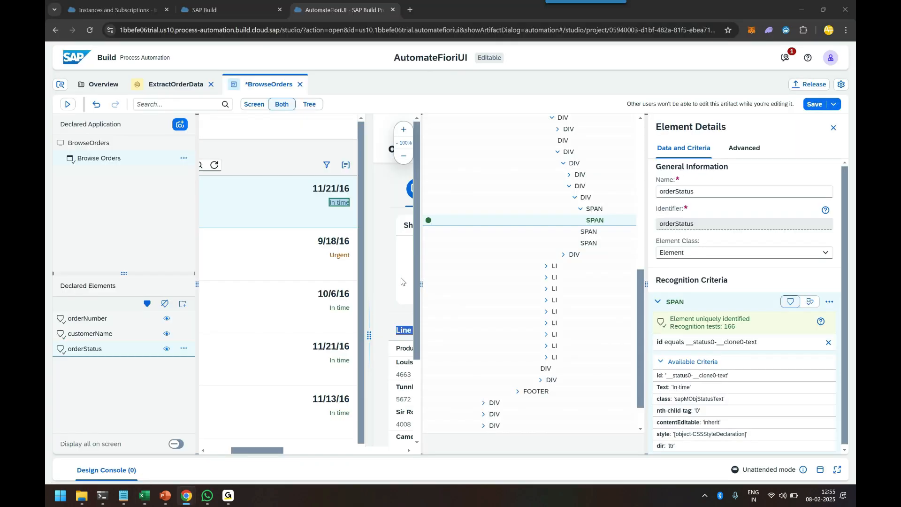
Select the shipping address name span, replace its Text criterion with id, rename it shipName, and declare it
drag(421, 286, 596, 285)
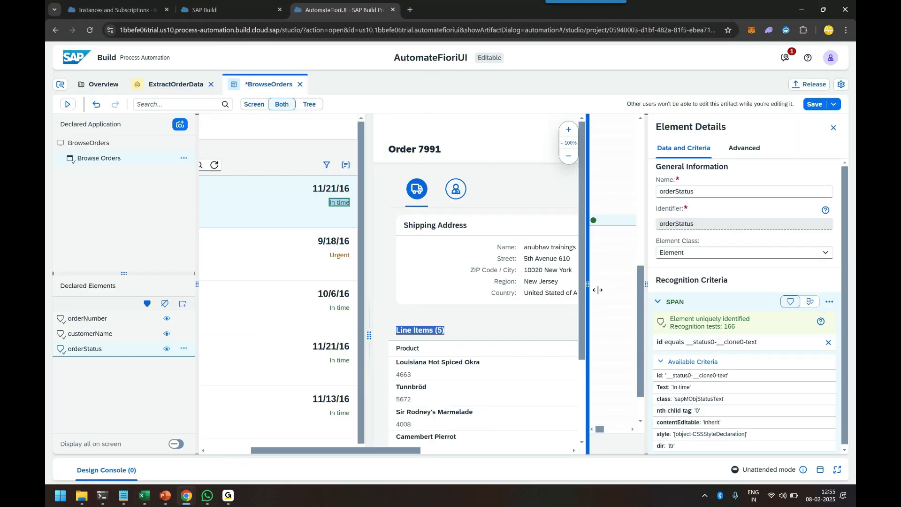
drag(370, 448, 444, 452)
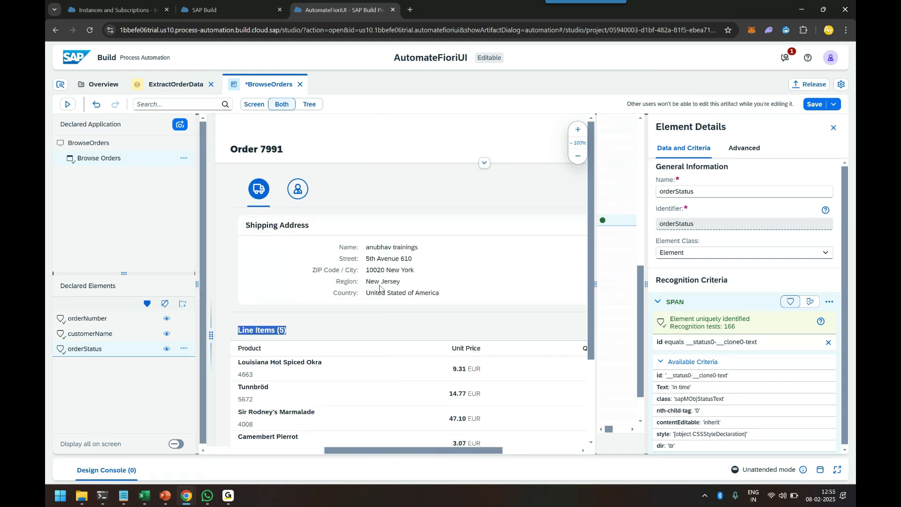
click(389, 252)
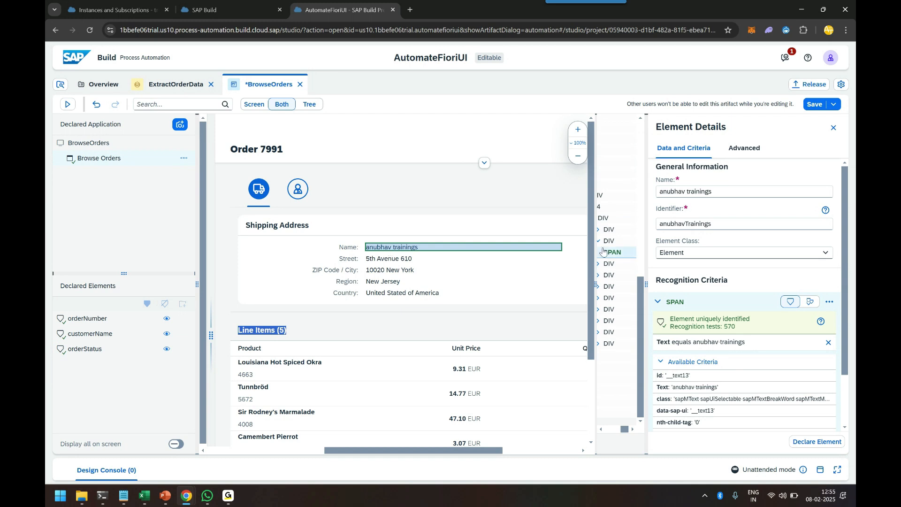
click(829, 343)
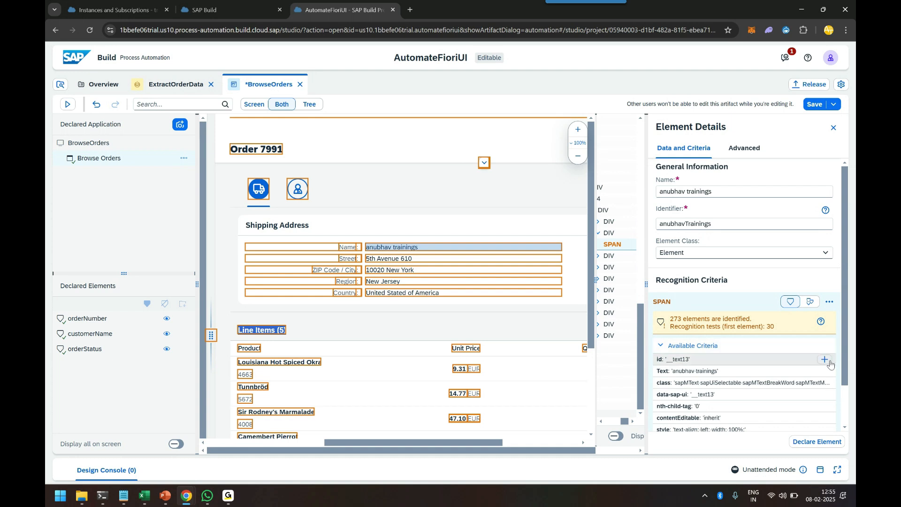
click(825, 360)
drag(723, 191, 658, 192)
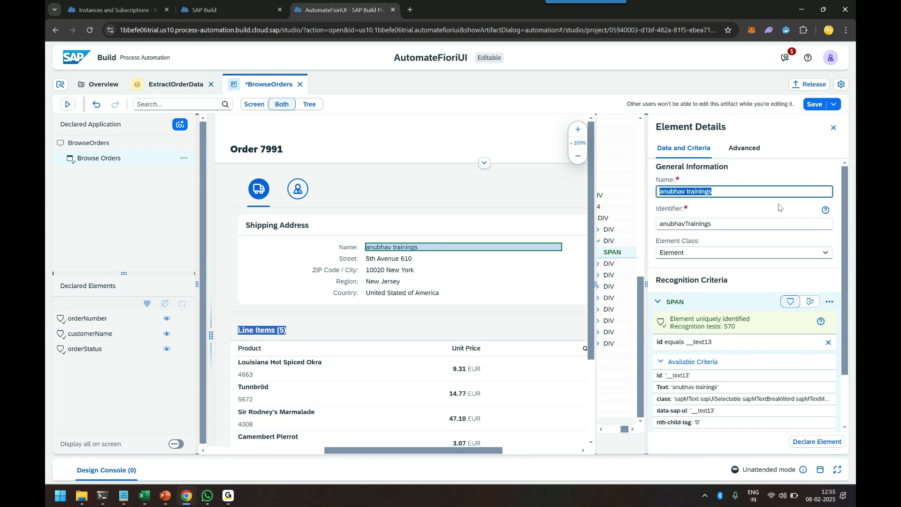
text(shipName)
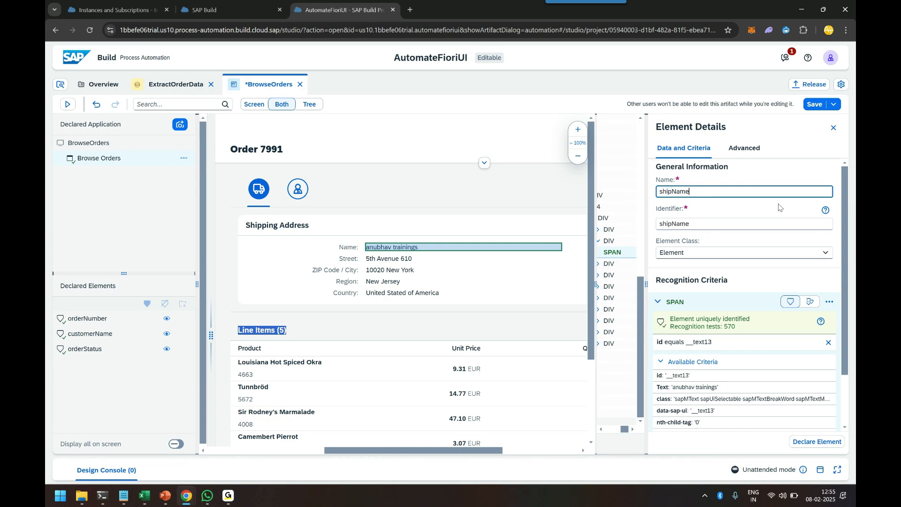
click(818, 441)
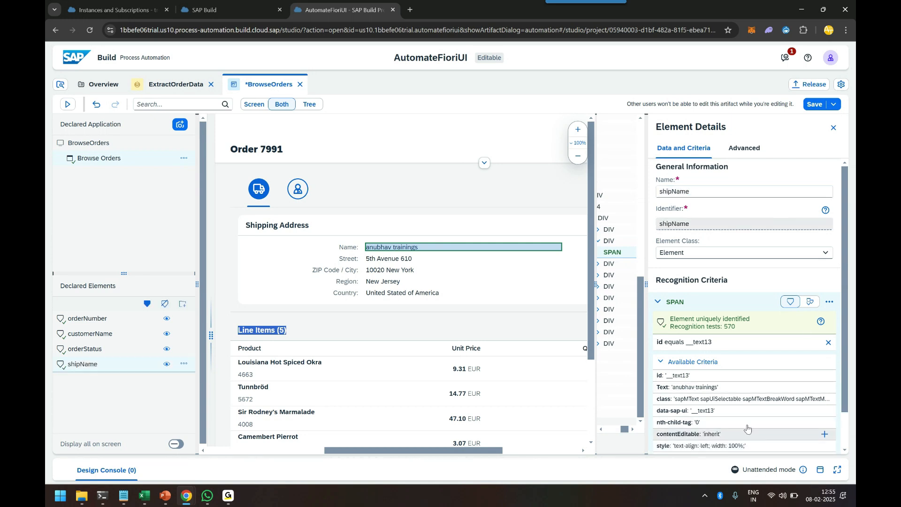
Select the street span, rename it street, replace its Text criterion with id, and declare it
click(386, 263)
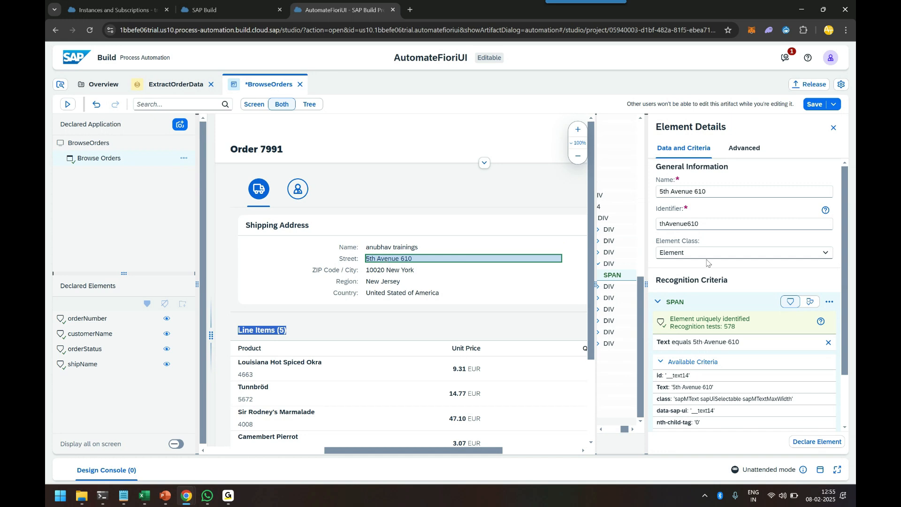
triple_click(709, 191)
text(street)
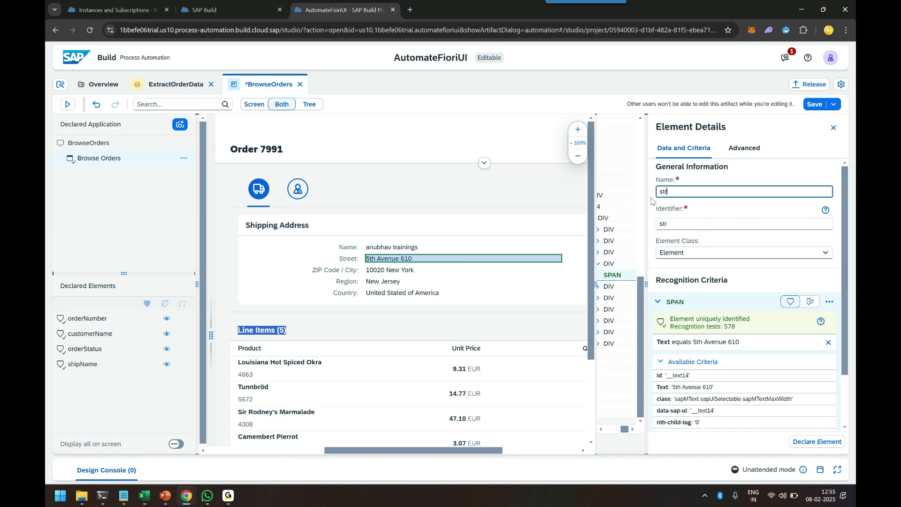
click(827, 343)
click(824, 360)
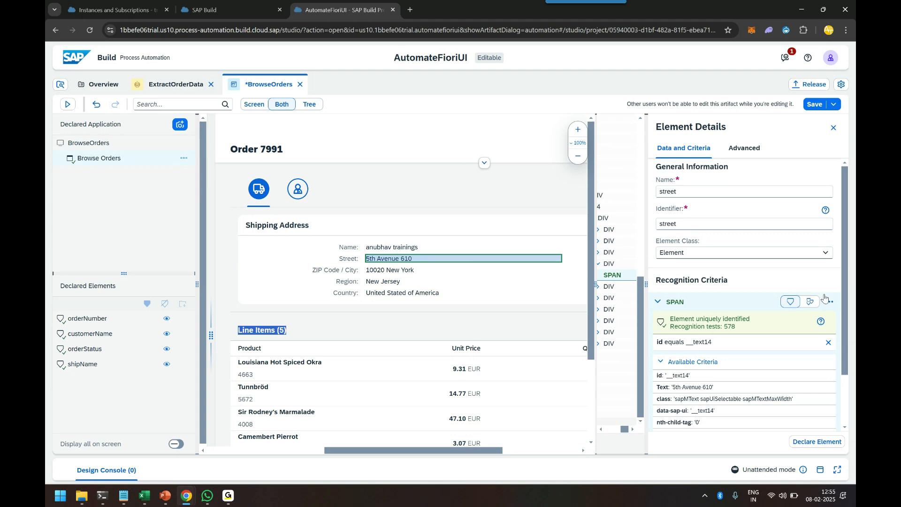
click(819, 441)
Select the ZIP code and city span, rename it zipCode, replace its Text criterion with id, and declare it
click(386, 273)
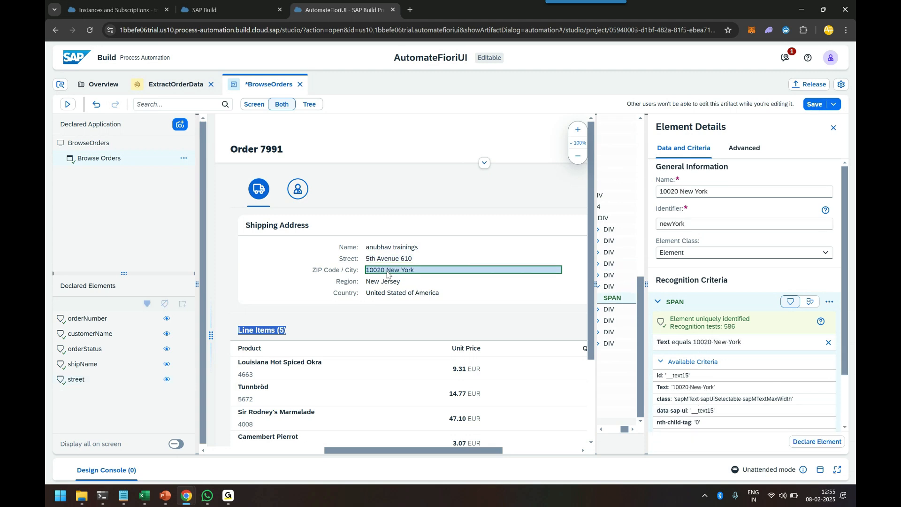
drag(723, 196, 644, 198)
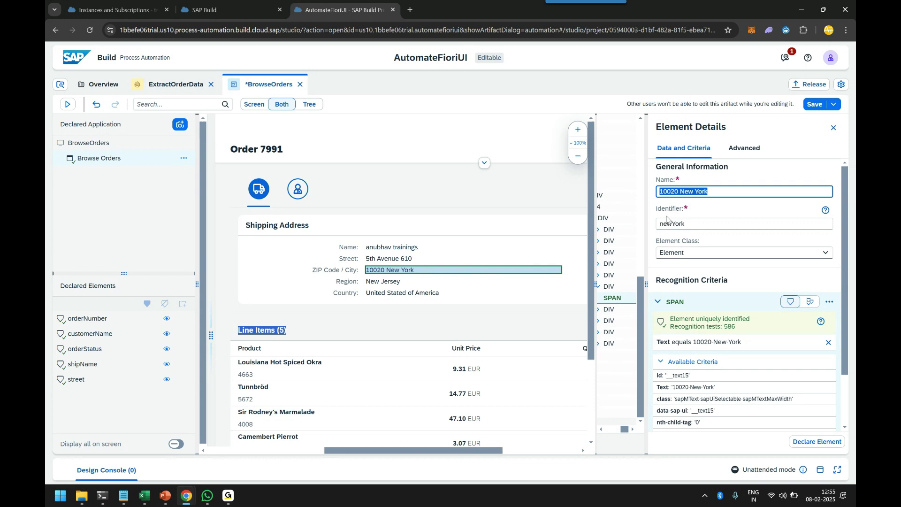
text(zipCode)
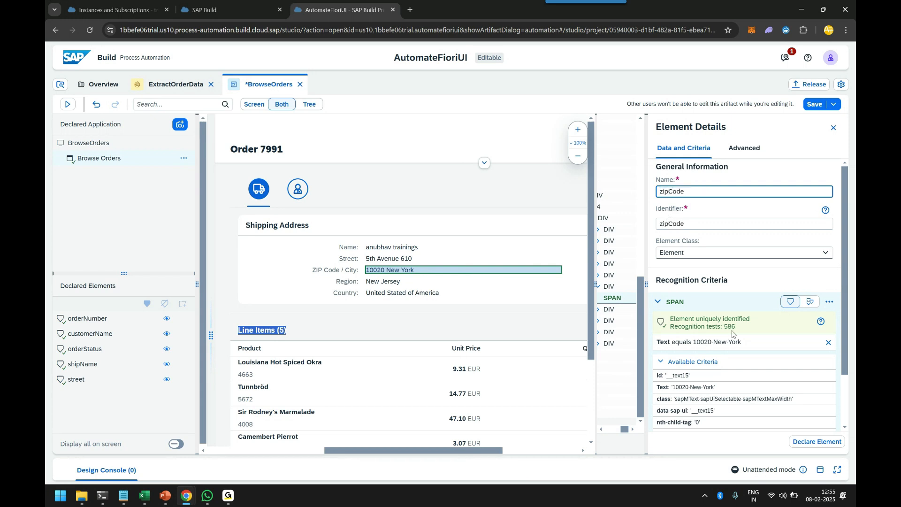
click(828, 342)
click(826, 359)
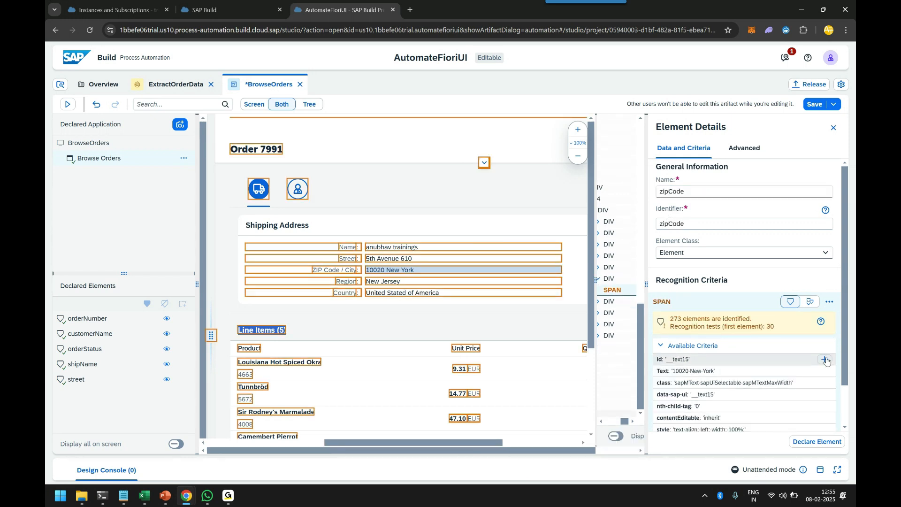
click(814, 445)
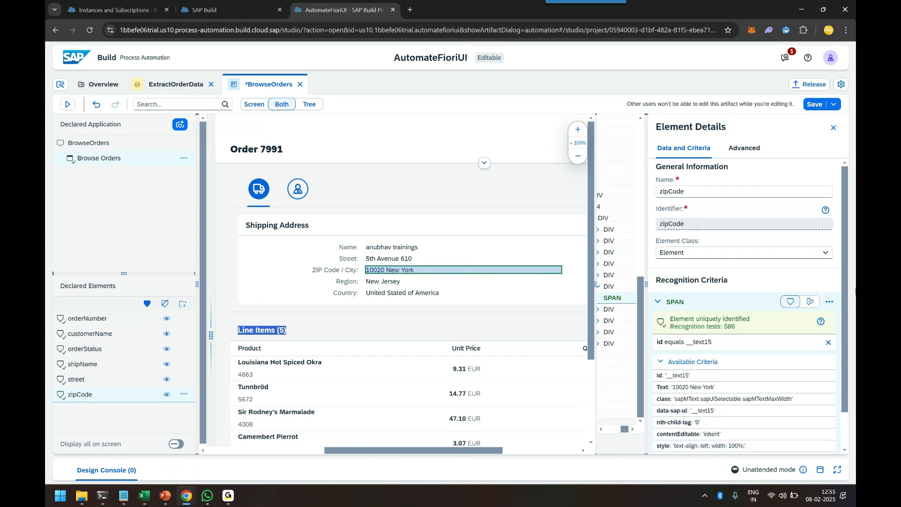
Save the application, then select the region span, replace its Text criterion with id, rename it region, and declare it
key(ctrl+s)
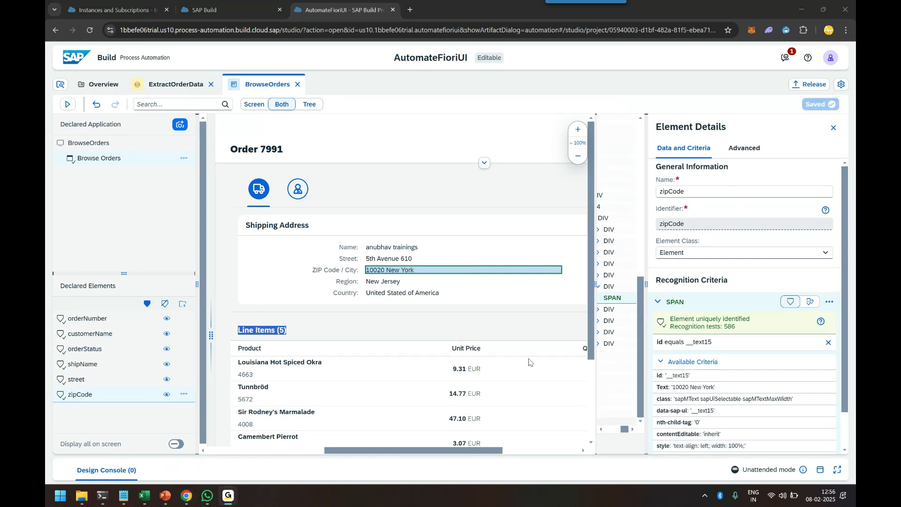
click(390, 282)
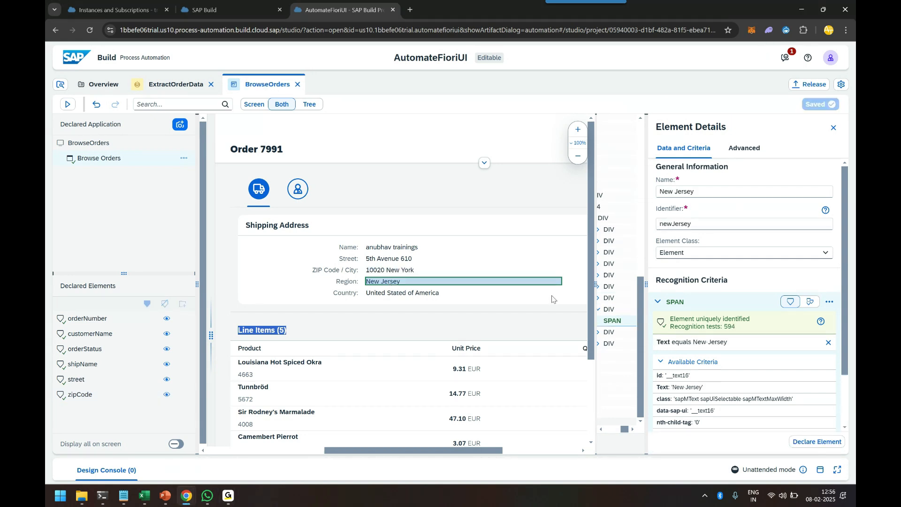
click(828, 342)
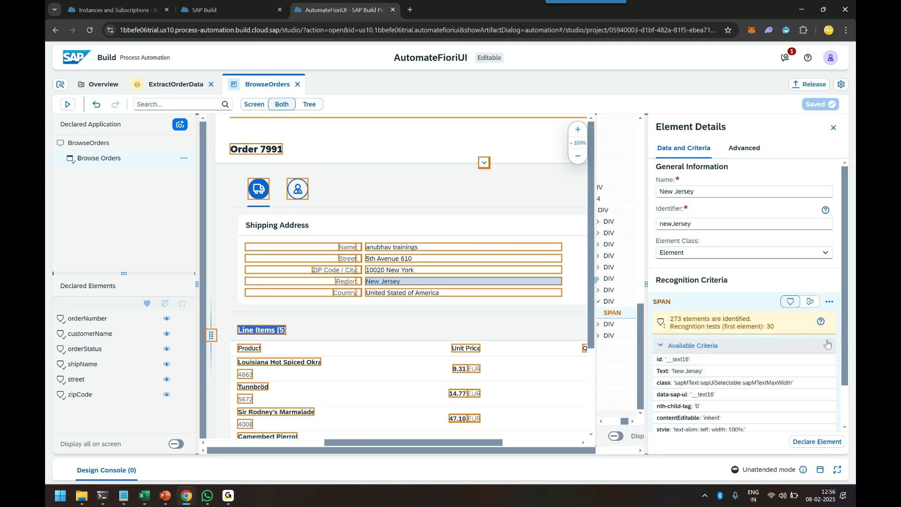
click(824, 359)
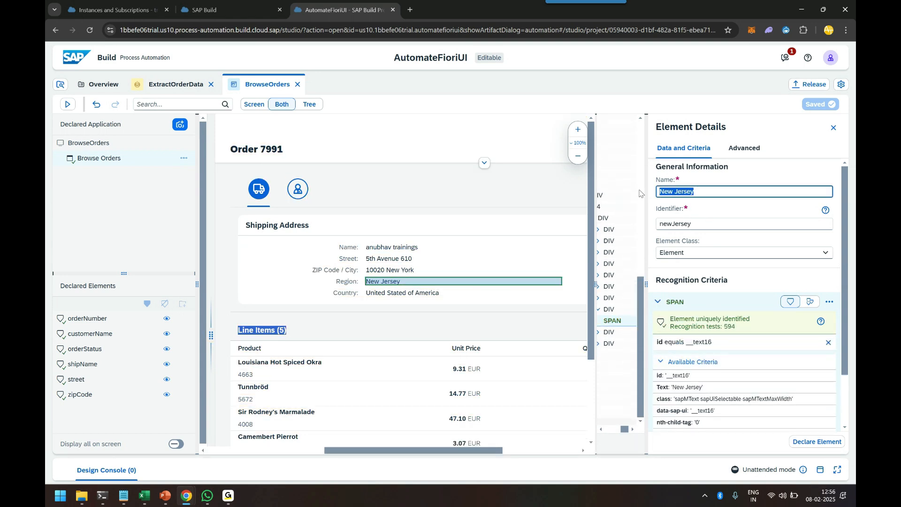
text(region)
click(817, 442)
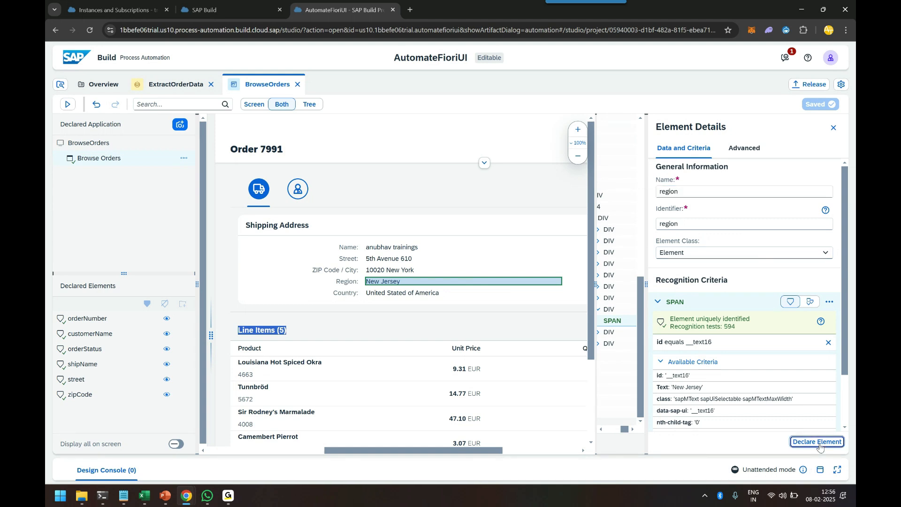
Select the country span, rename it country, replace its Text criterion with id, and save the application
click(418, 294)
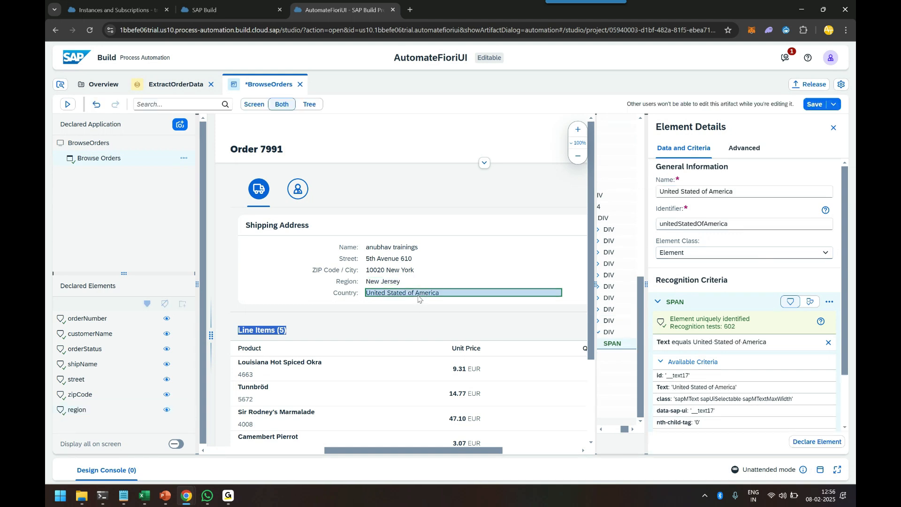
triple_click(742, 192)
text(country)
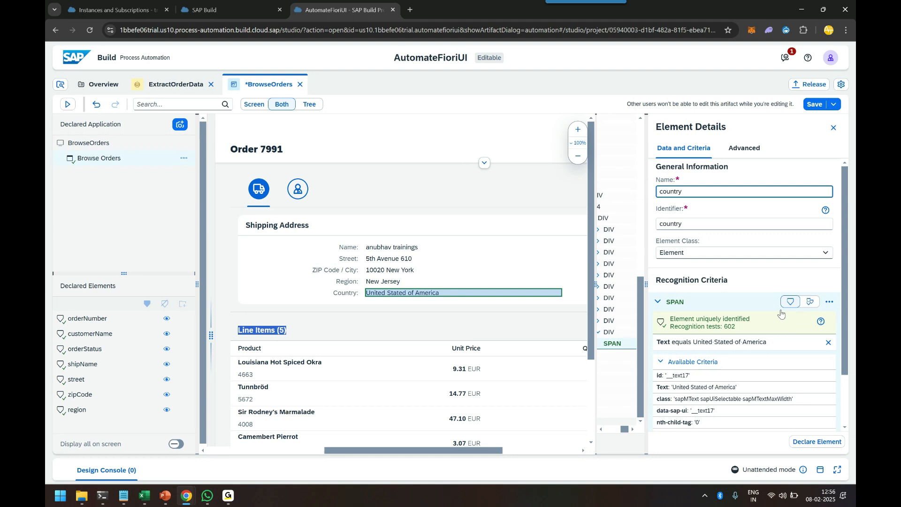
click(829, 342)
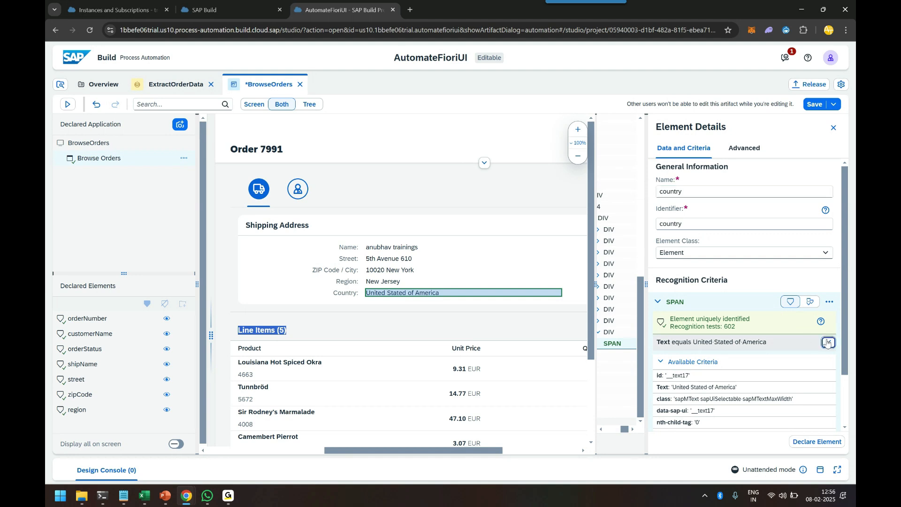
click(824, 360)
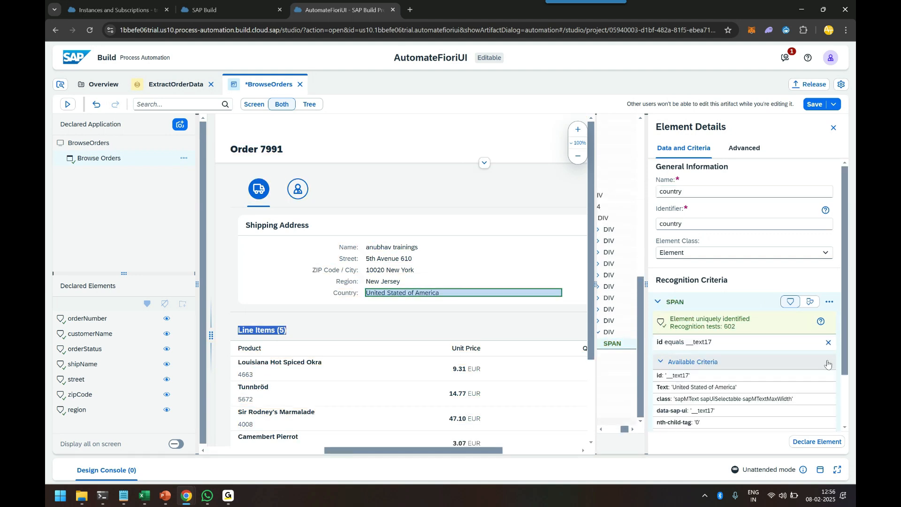
click(813, 105)
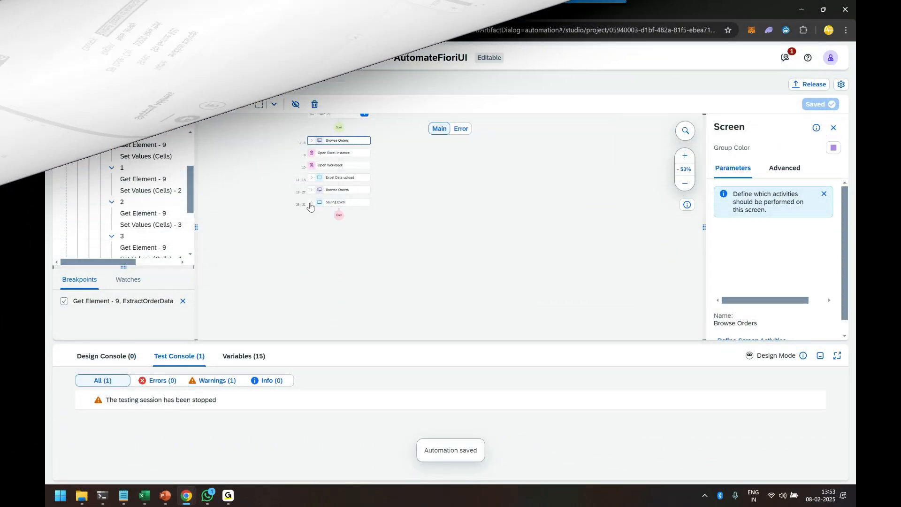
Examine the first Browse Orders screen group and its Detail Screen Get Element steps in the ExtractOrderData automation
click(685, 169)
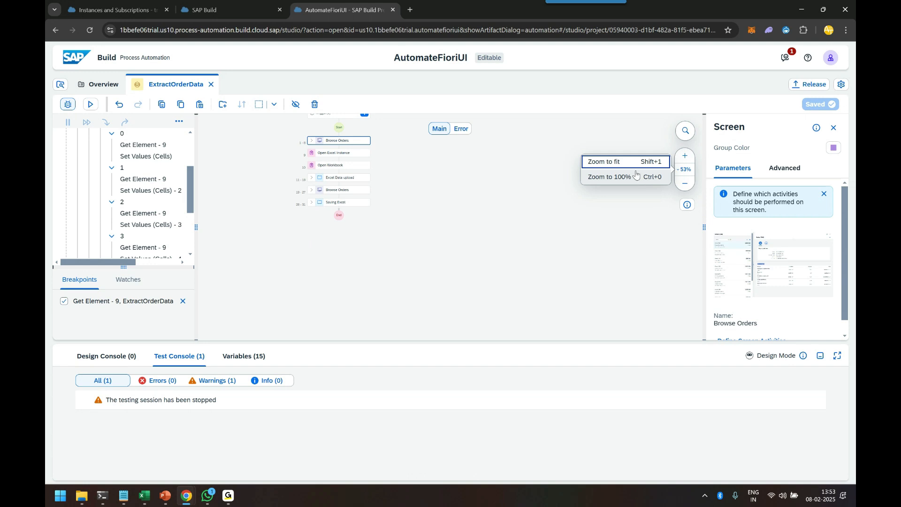
click(634, 167)
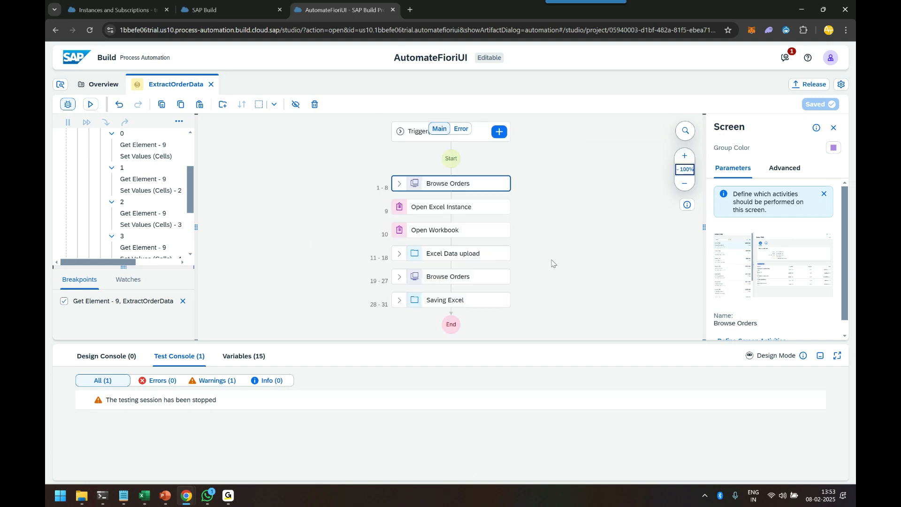
click(400, 184)
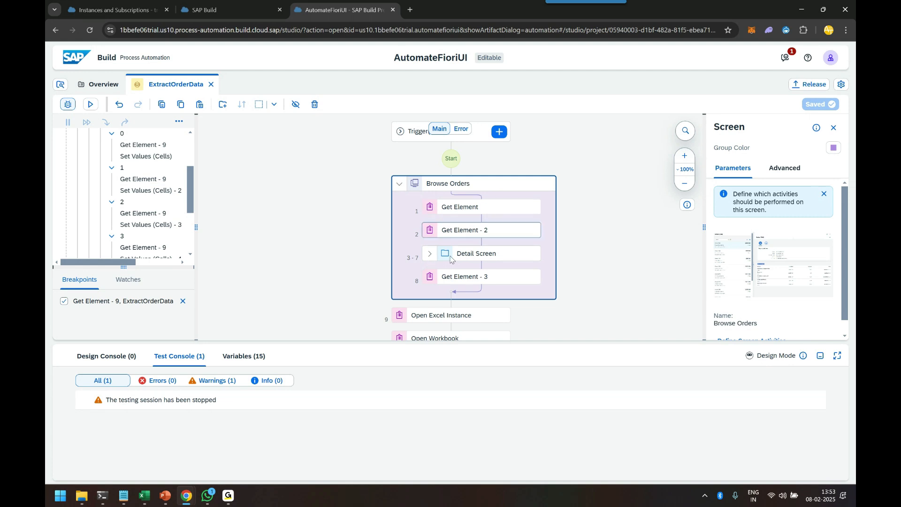
click(430, 254)
scroll(507, 273, down, 3)
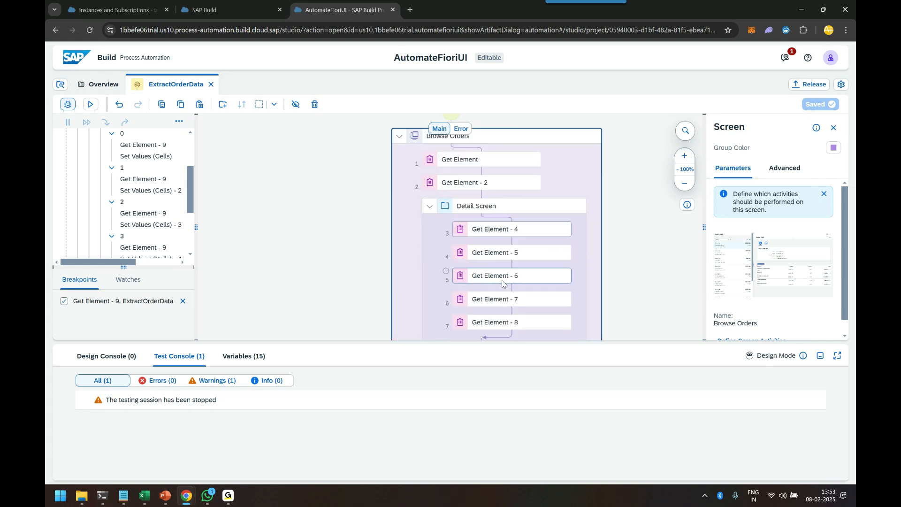
scroll(507, 274, up, 3)
Compare the Excel Data upload steps with the Fiori order page and the Excel template's shipping details area
mouse_move(186, 495)
click(406, 435)
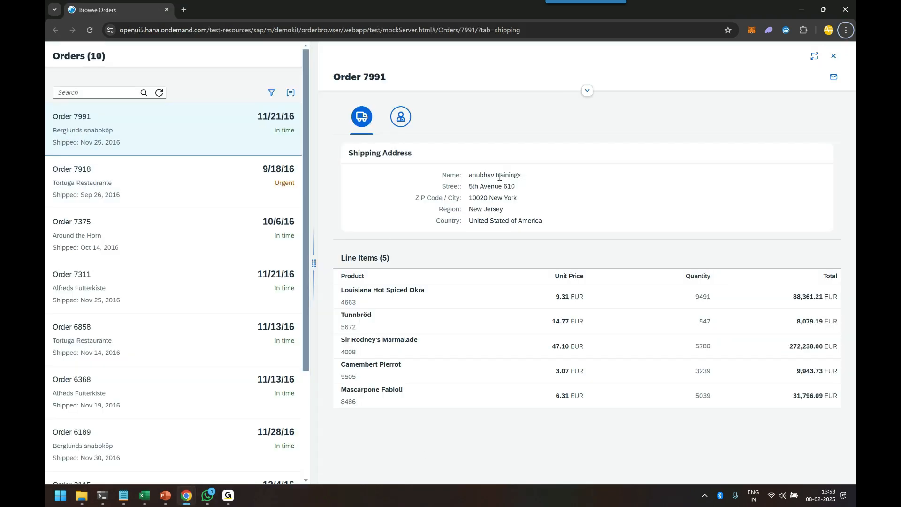
key(alt+Tab)
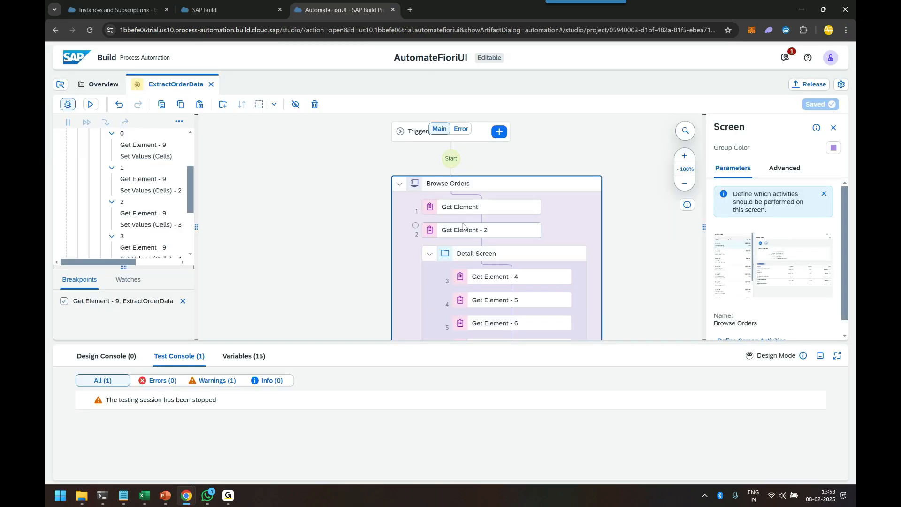
click(398, 183)
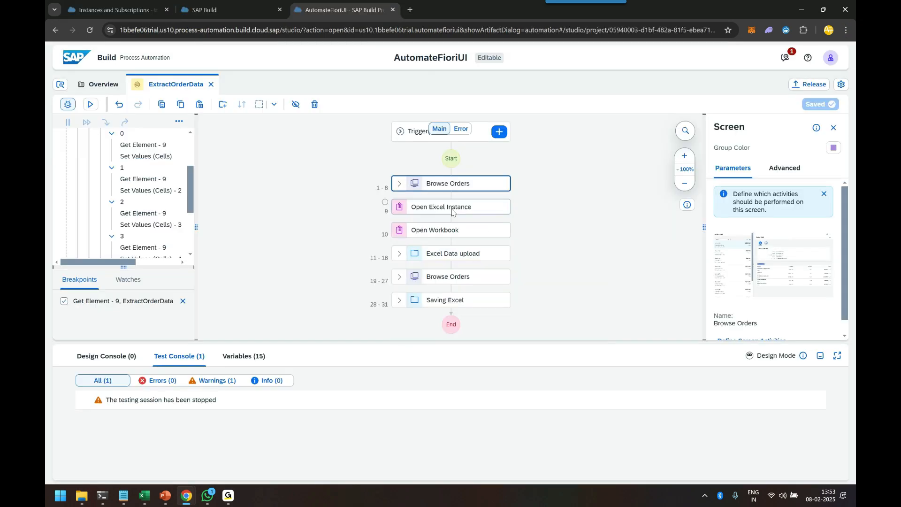
click(402, 254)
scroll(457, 268, down, 1)
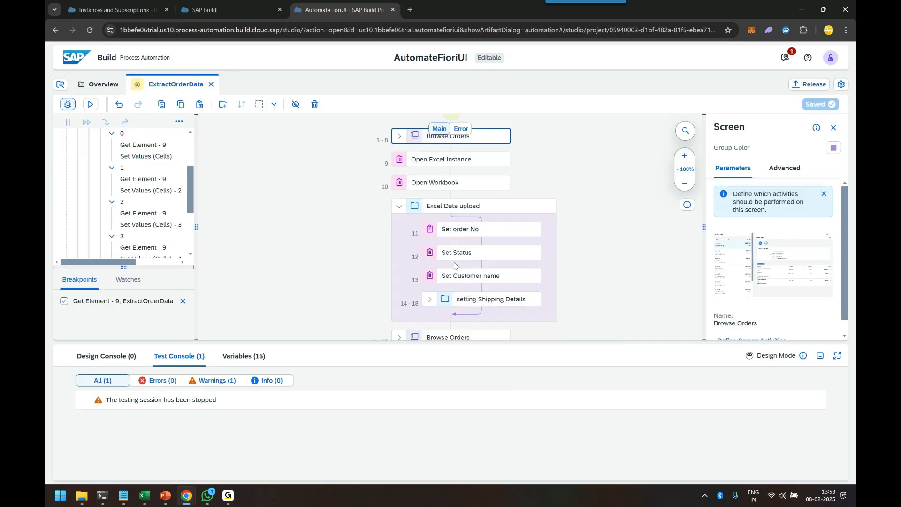
mouse_move(144, 496)
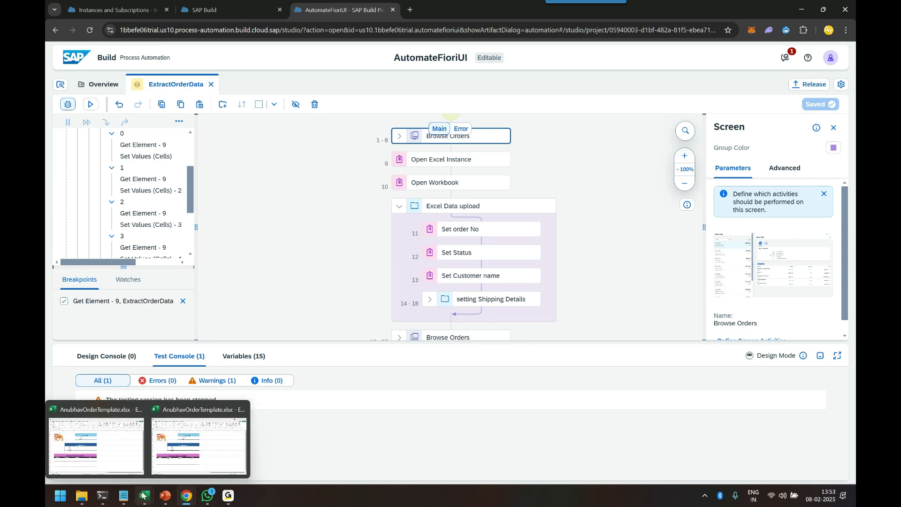
click(242, 409)
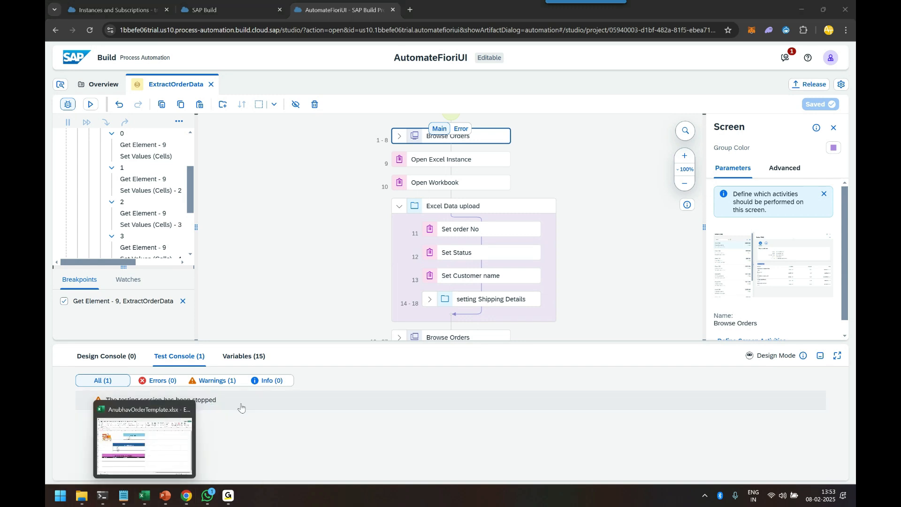
click(167, 439)
drag(384, 168, 382, 179)
drag(287, 246, 296, 283)
key(alt+Tab)
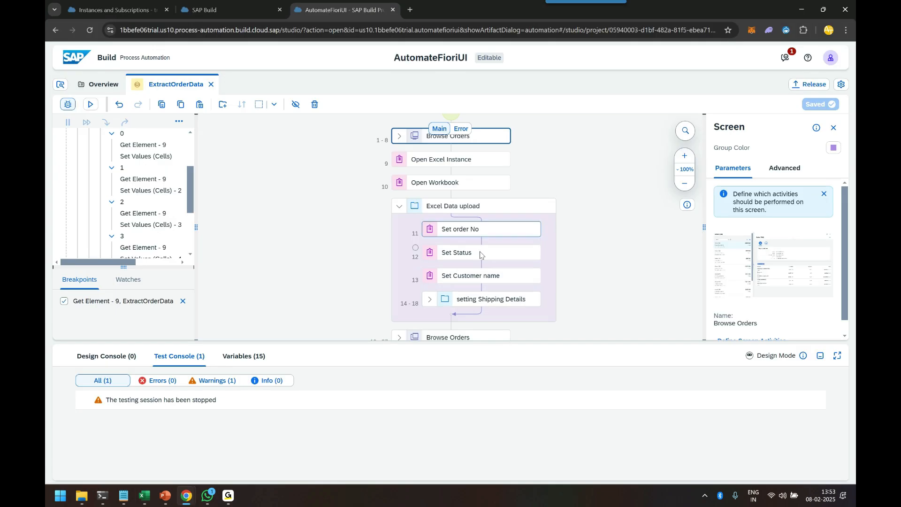
Examine the second Browse Orders group's row loop and the line items table in the Fiori app
click(399, 207)
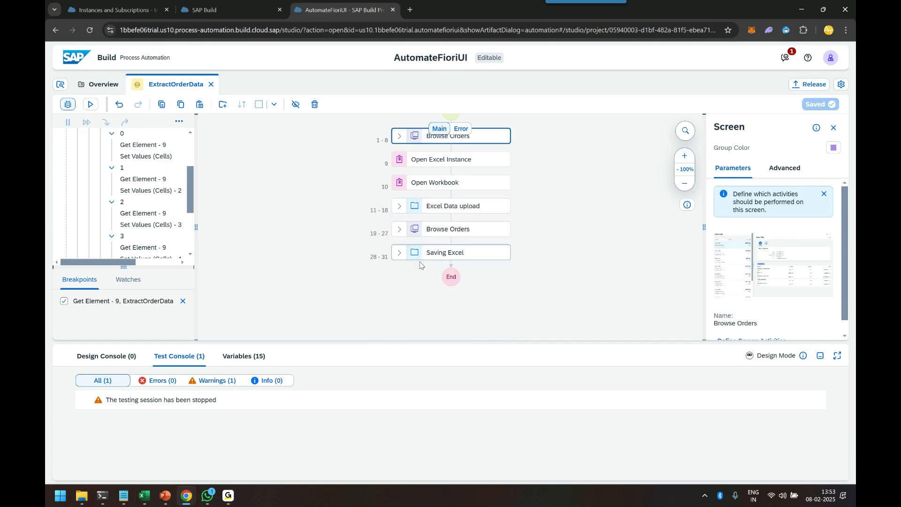
click(401, 229)
scroll(458, 240, down, 2)
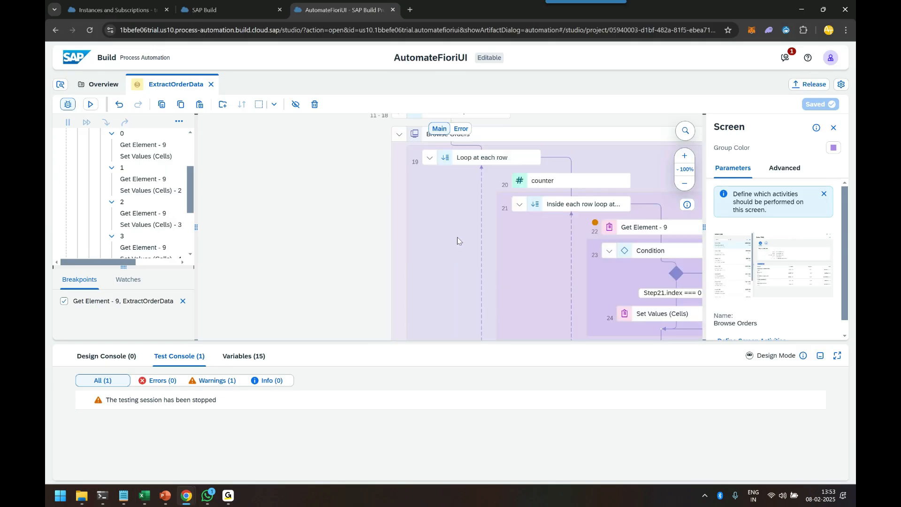
key(alt+Tab)
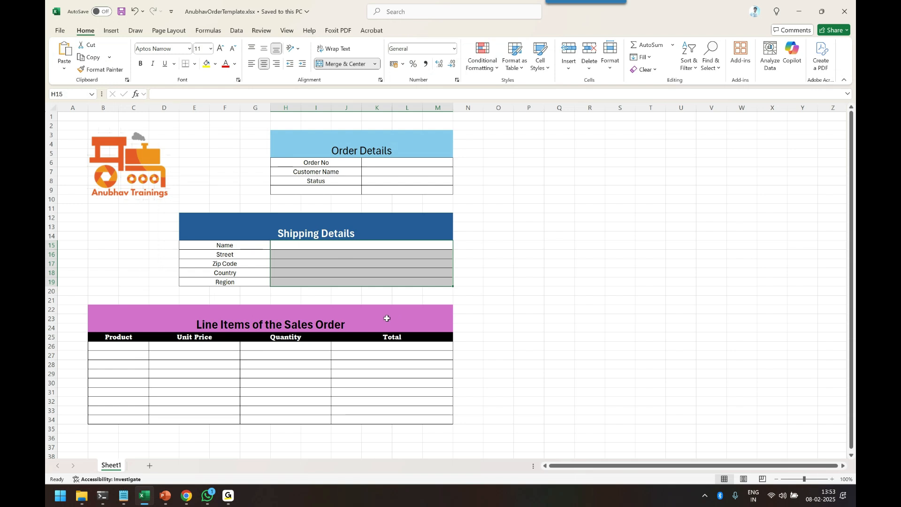
key(alt+Tab)
key(alt+Tab)
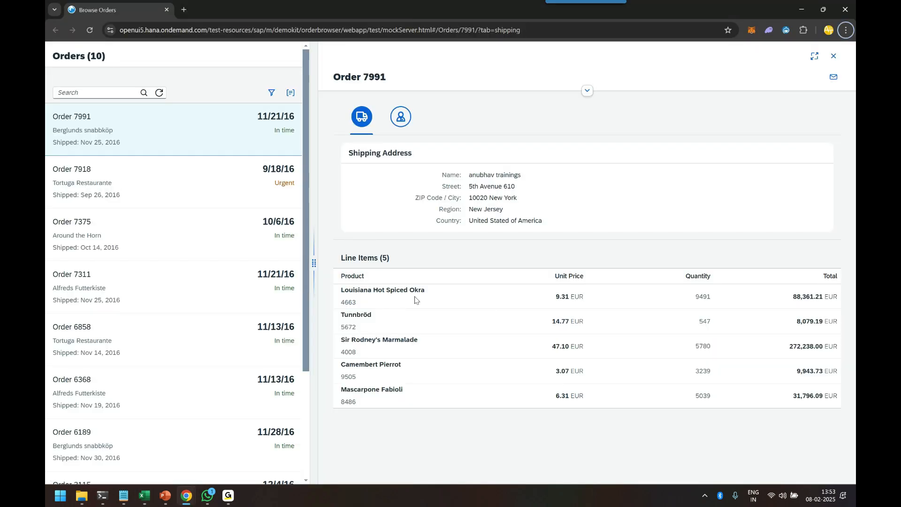
drag(341, 258, 390, 258)
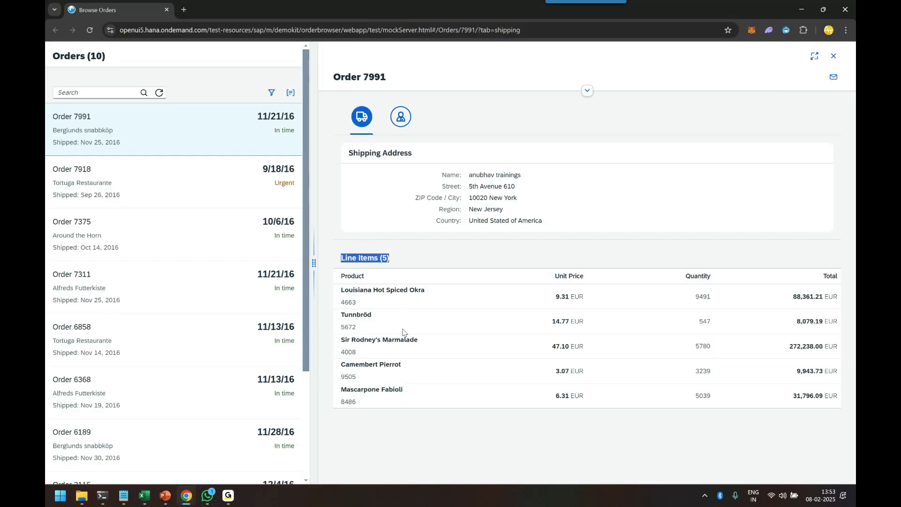
drag(343, 289, 828, 296)
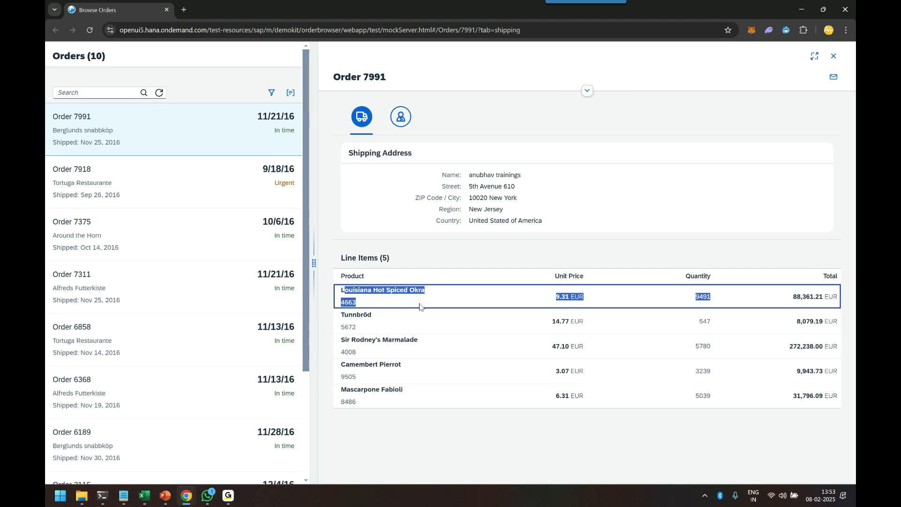
click(397, 300)
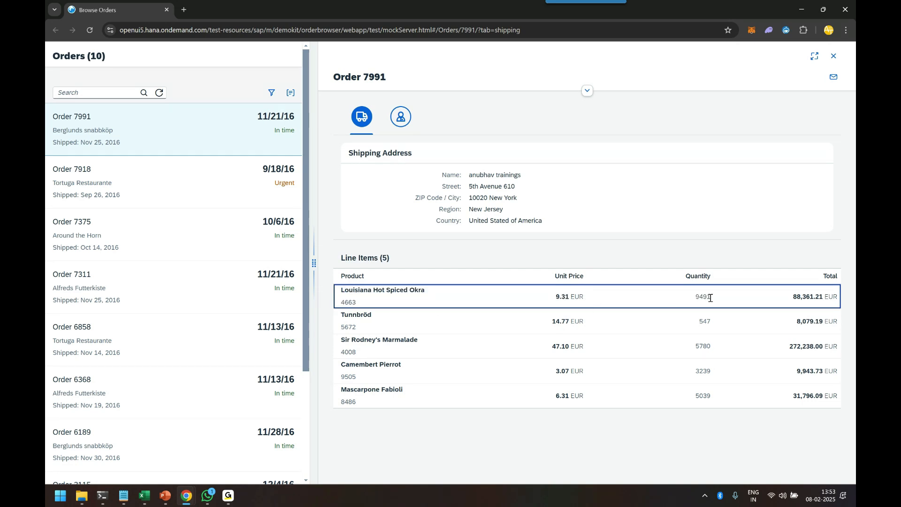
key(alt+Tab)
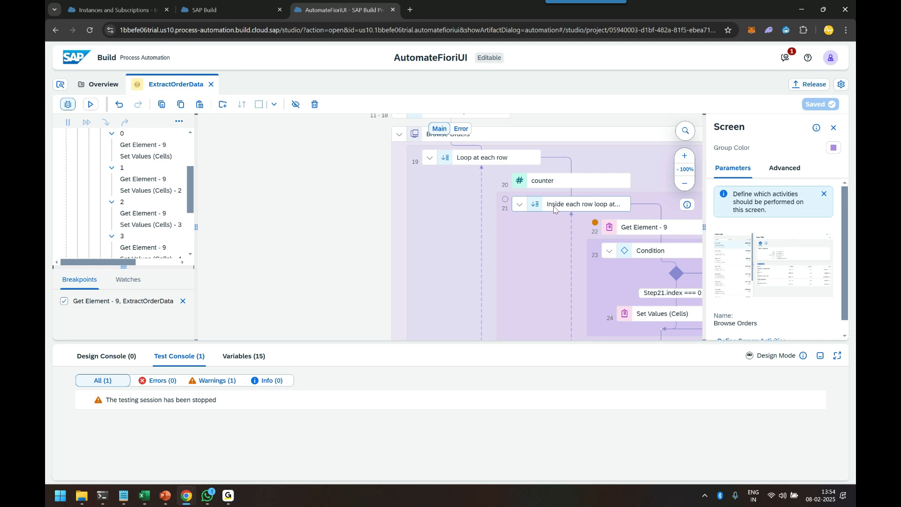
Inspect the inner For Each loop, Set Values (Cells) and Condition step parameters across the whole automation
click(494, 160)
click(558, 205)
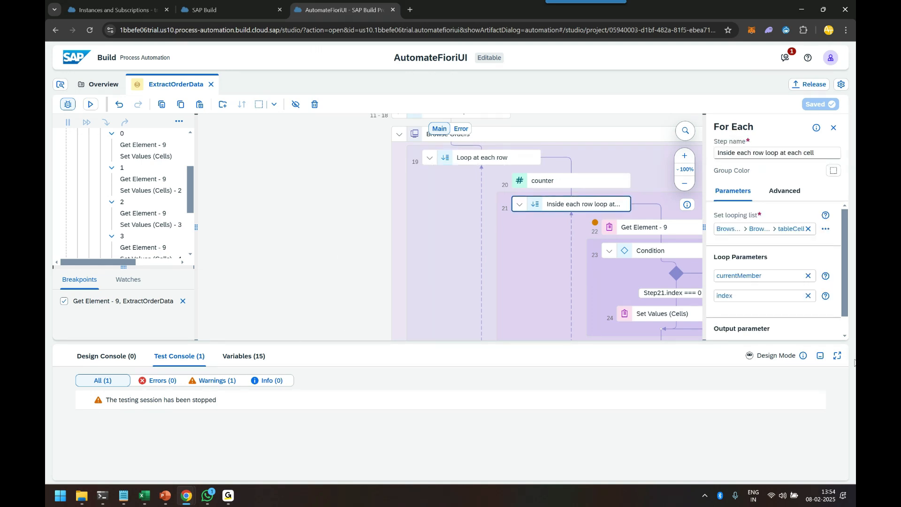
click(820, 355)
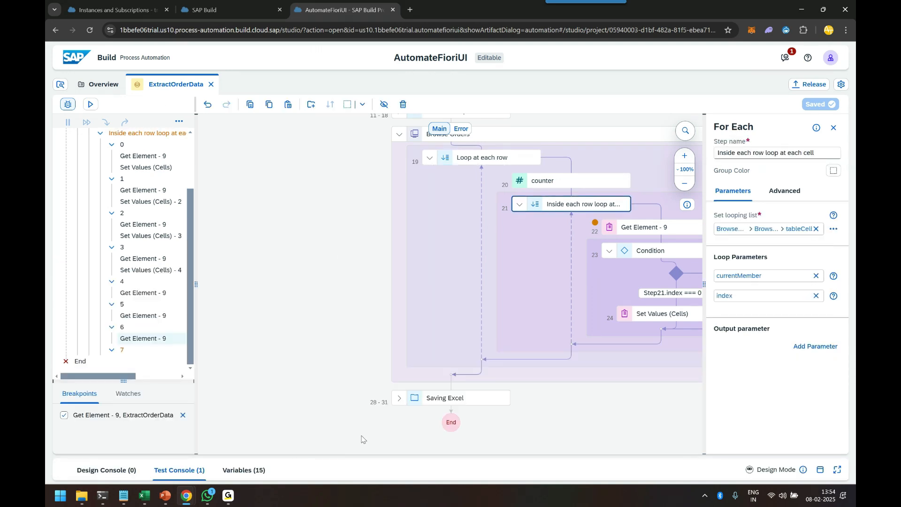
click(685, 169)
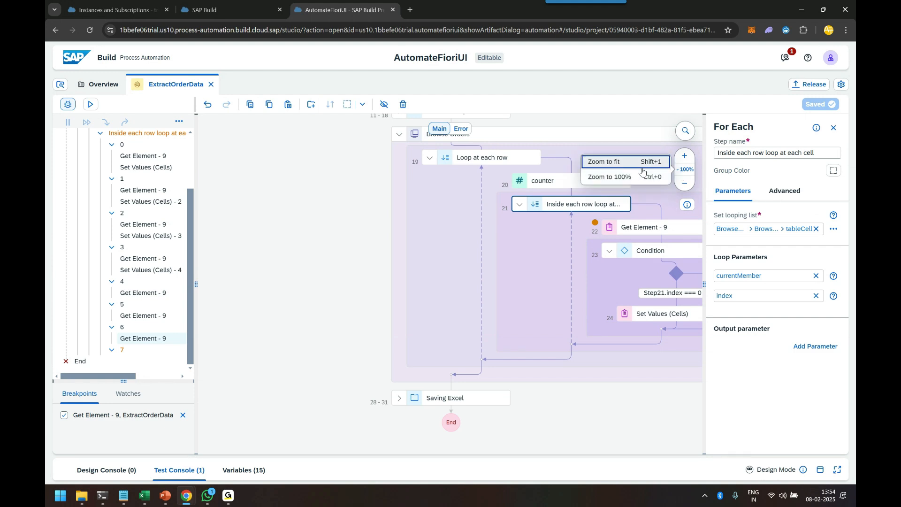
click(643, 172)
click(356, 339)
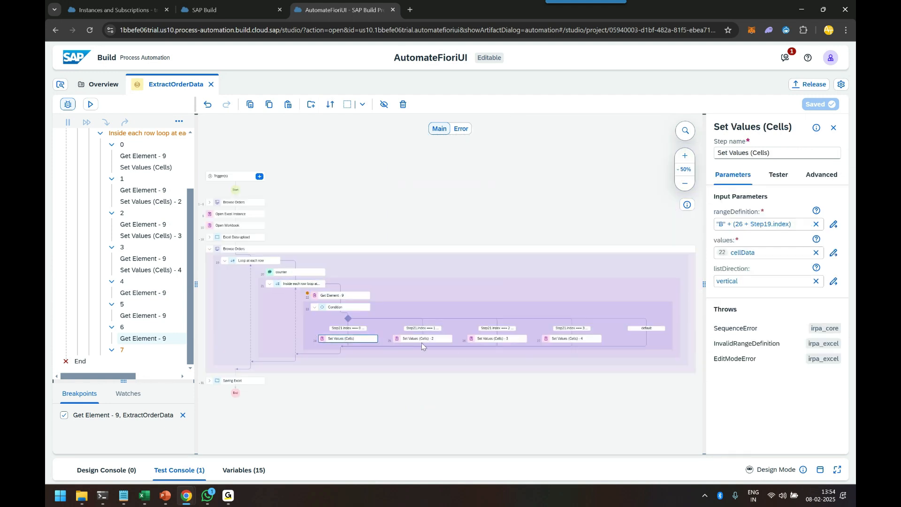
click(421, 343)
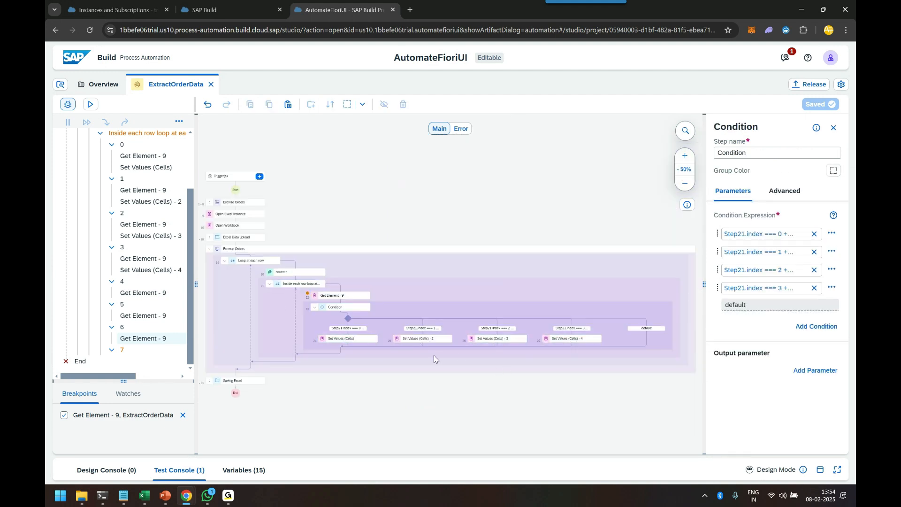
click(210, 250)
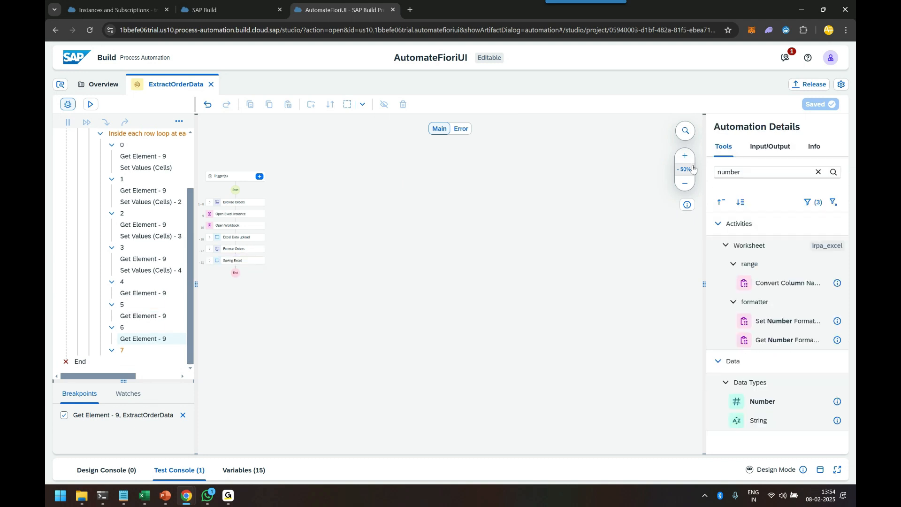
Start a test run of the ExtractOrderData automation
click(685, 169)
click(630, 172)
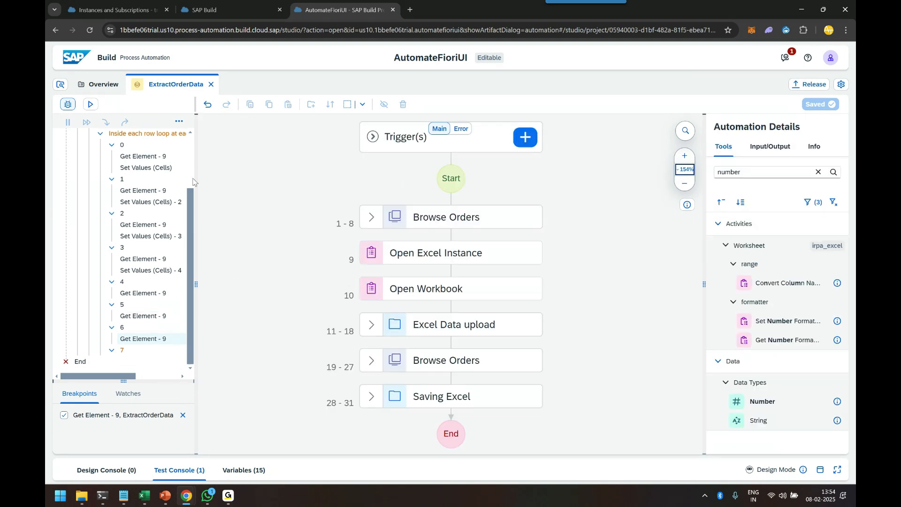
click(90, 105)
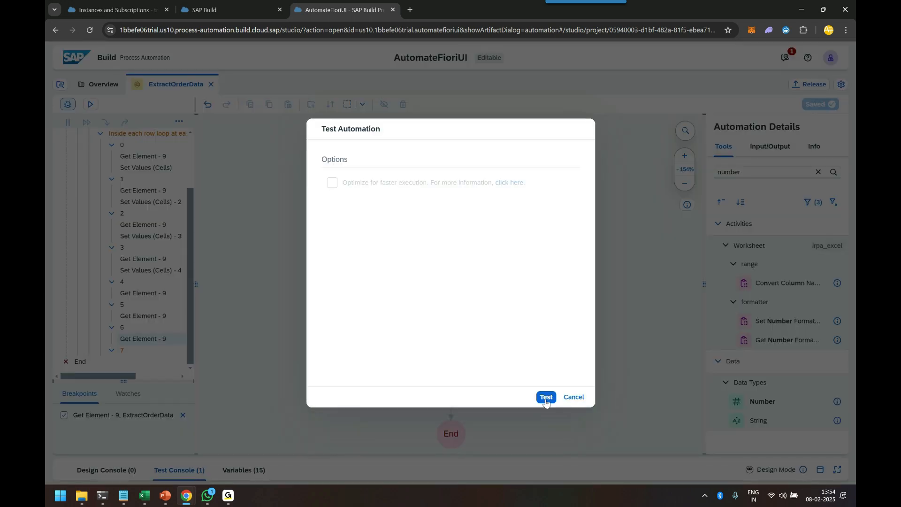
click(545, 397)
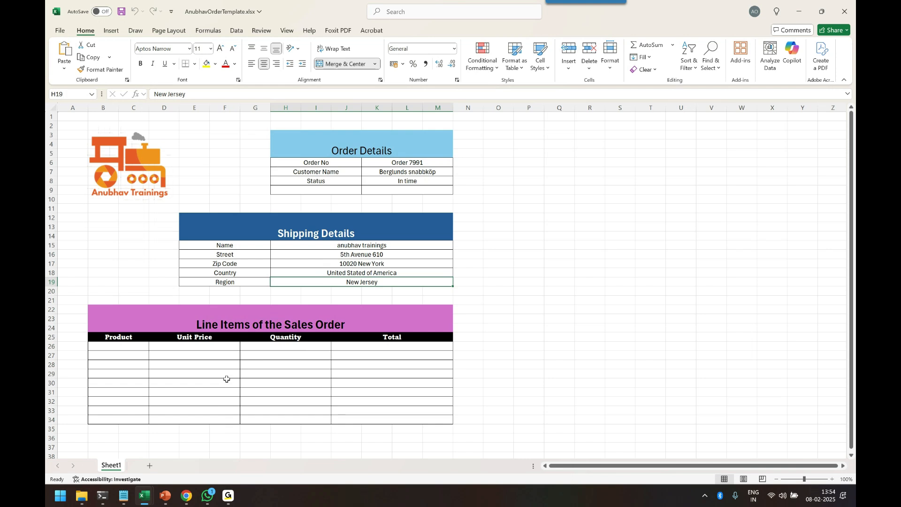
Remove the breakpoint from Get Element - 9 and resume the paused test run
mouse_move(186, 496)
click(332, 446)
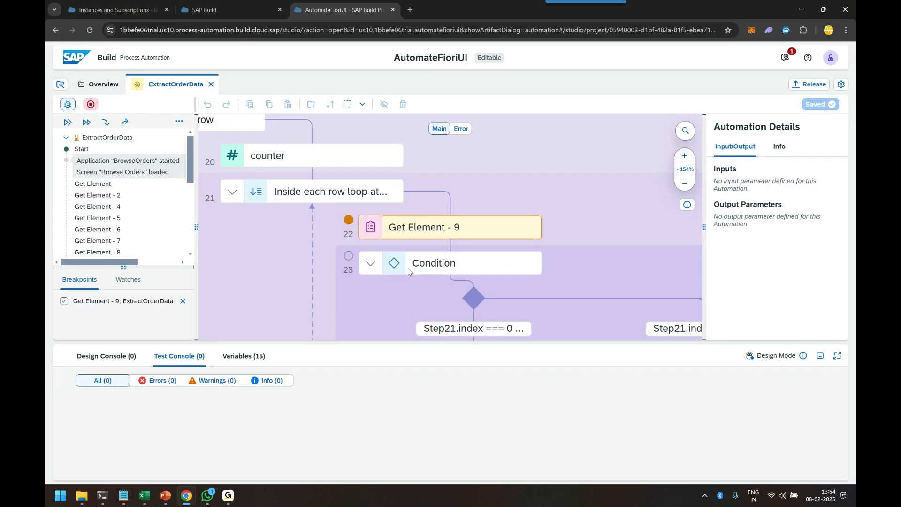
click(349, 224)
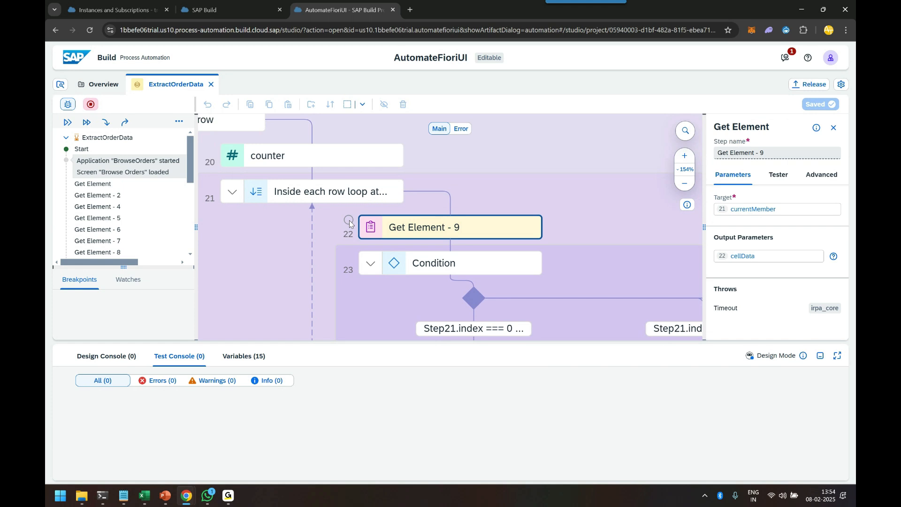
click(67, 122)
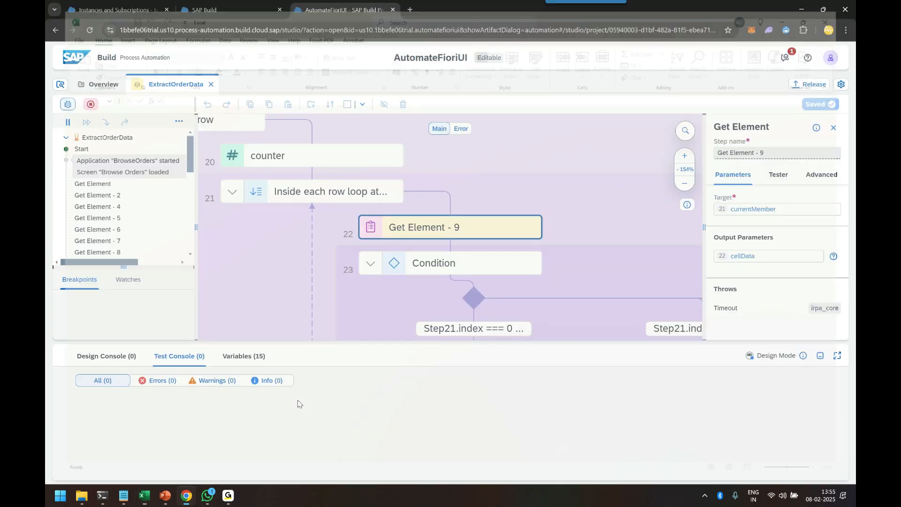
Open the generated output workbook neha_order.xlsx from the temp folder
mouse_move(82, 496)
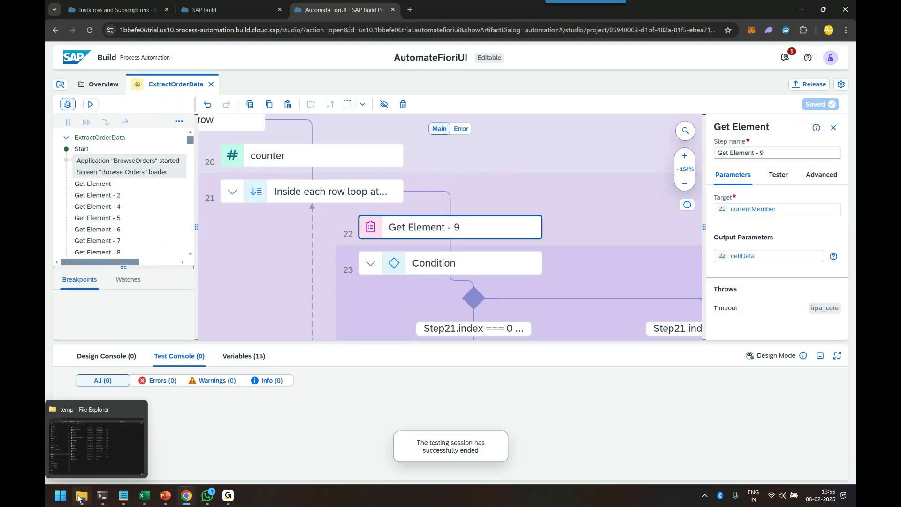
click(93, 451)
click(255, 85)
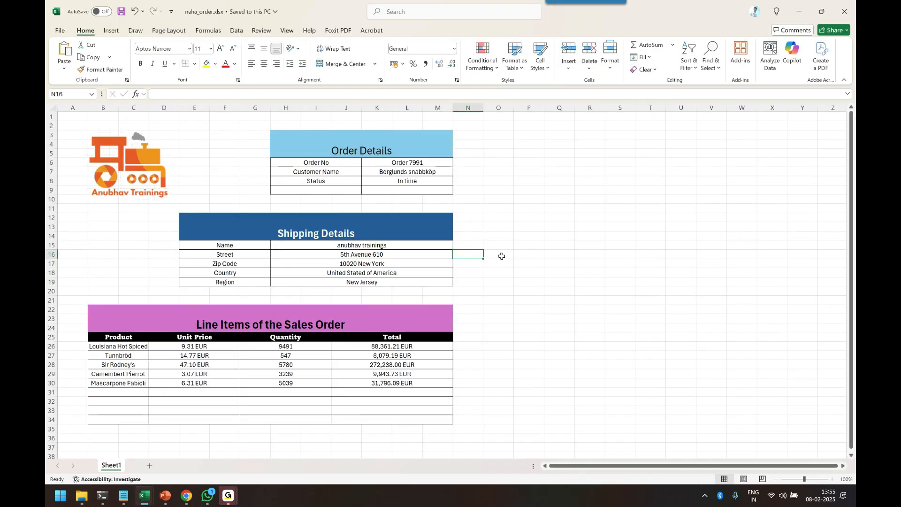
Place the output workbook and the Fiori Order 7991 page side by side
drag(394, 162, 394, 184)
click(416, 226)
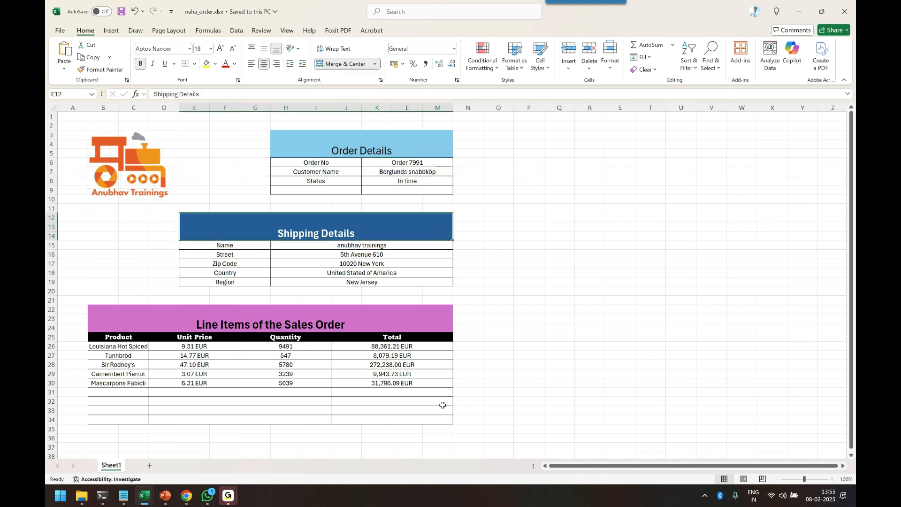
key(super+Left)
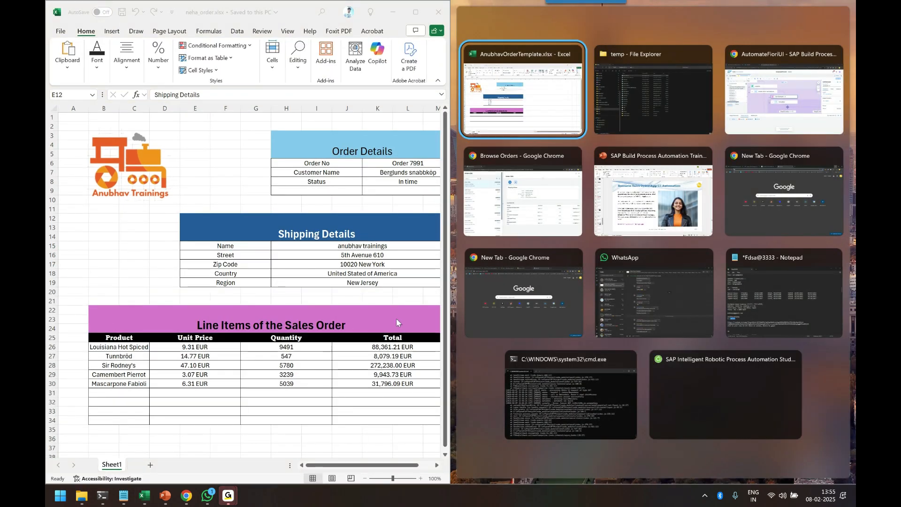
click(523, 202)
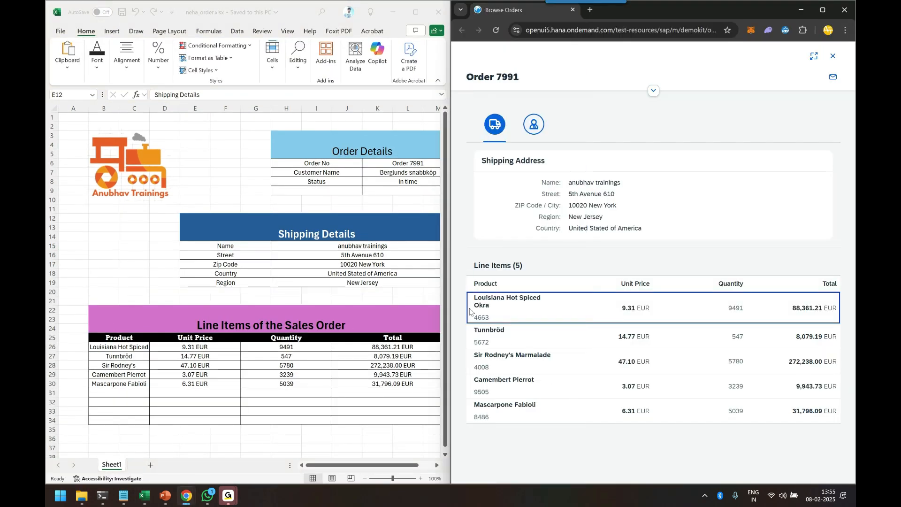
Compare the workbook's line item cells with the Fiori line items table, then close the output workbook
click(128, 348)
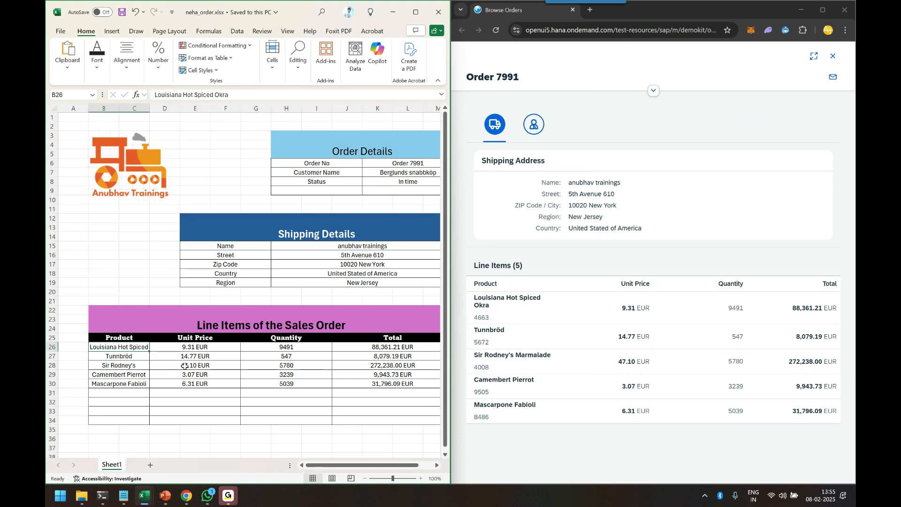
click(126, 357)
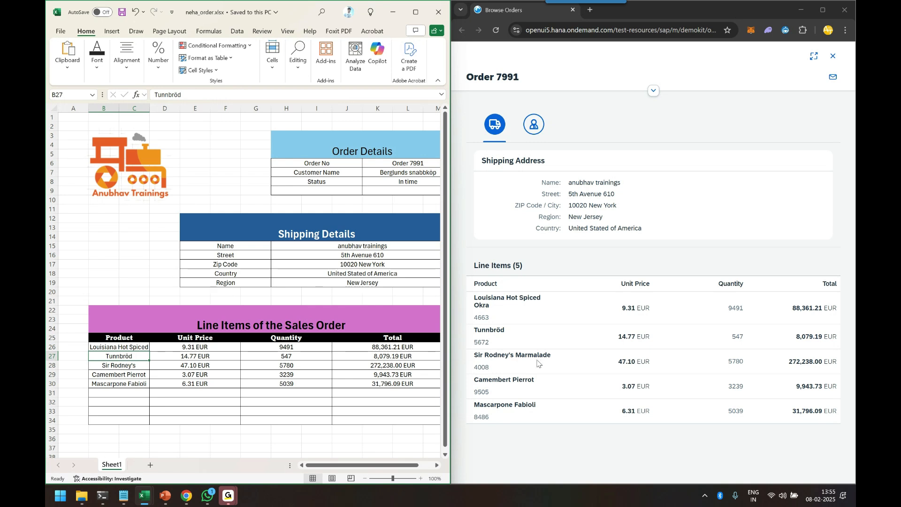
key(Down)
key(Down)
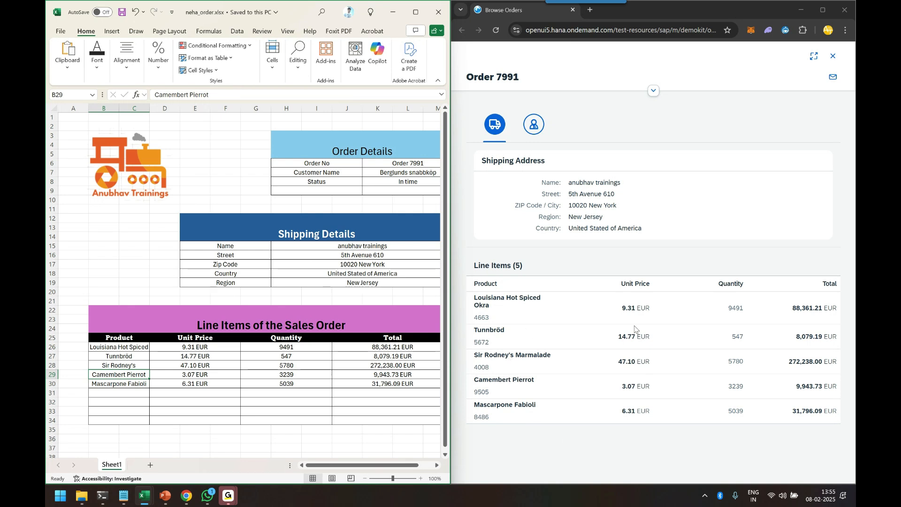
drag(219, 347, 216, 389)
drag(284, 347, 291, 384)
drag(375, 347, 394, 384)
click(385, 411)
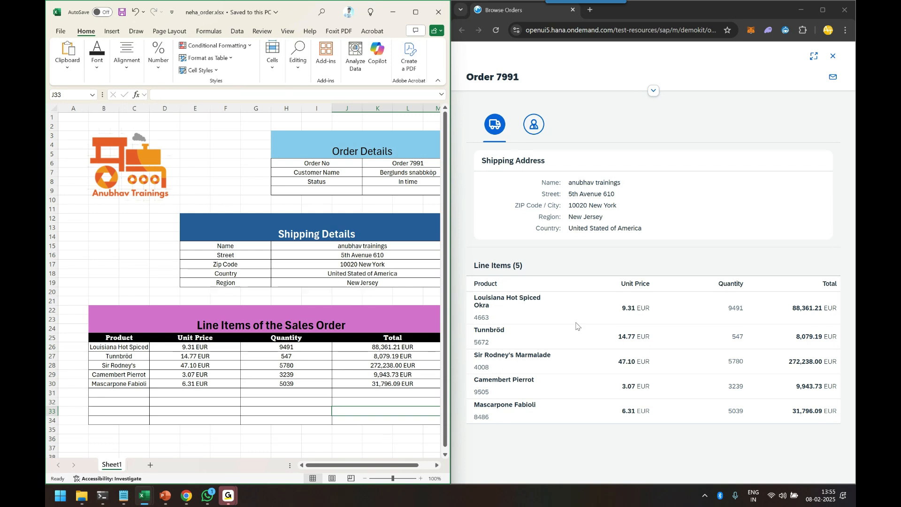
click(672, 170)
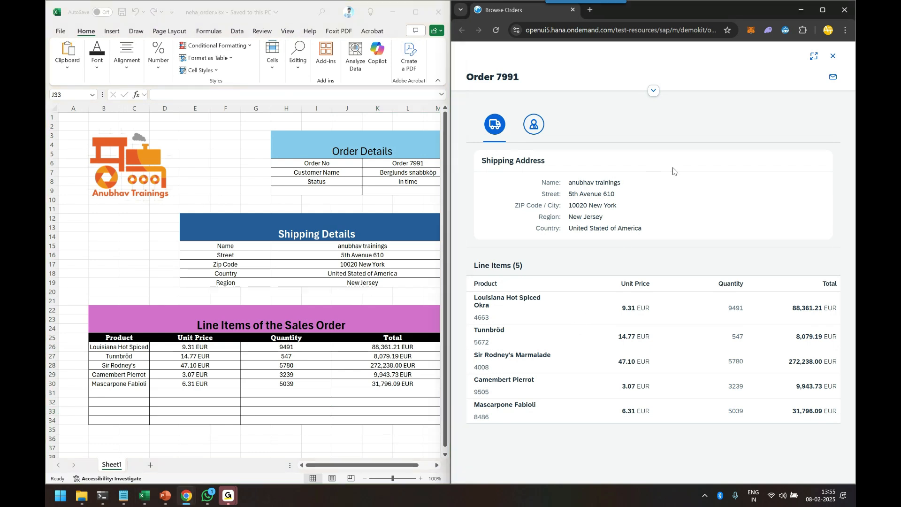
click(438, 14)
click(480, 224)
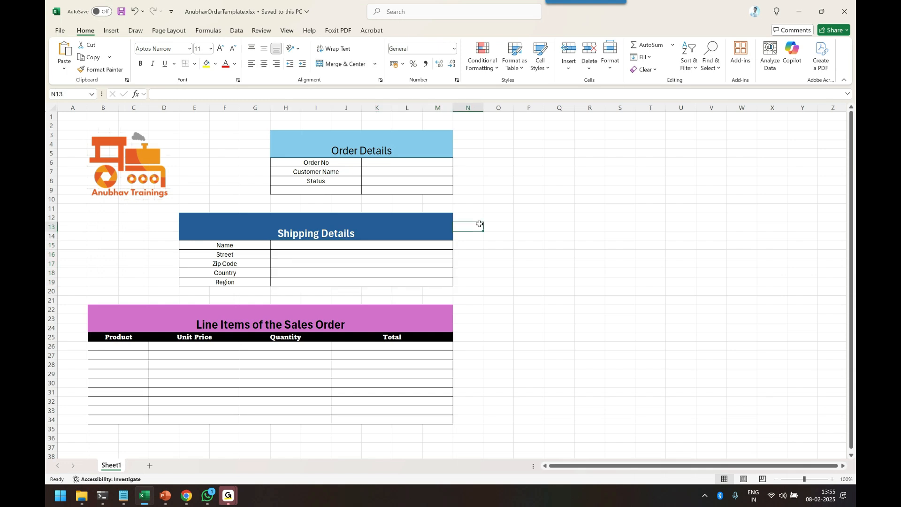